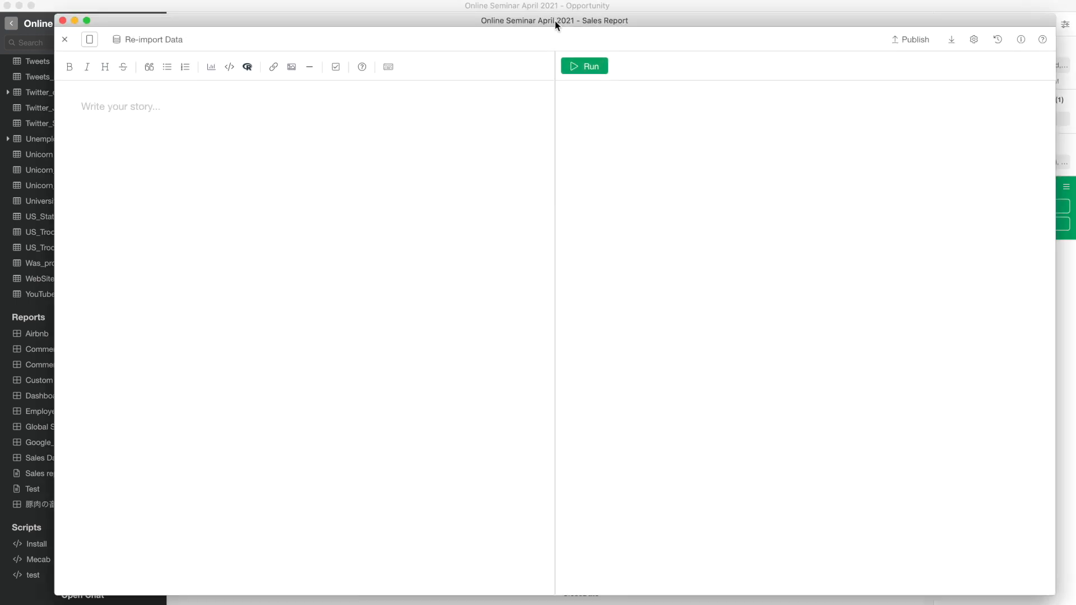
- Nudge the Sales Report note editor window slightly into place
left_click_drag(554, 22, 552, 20)
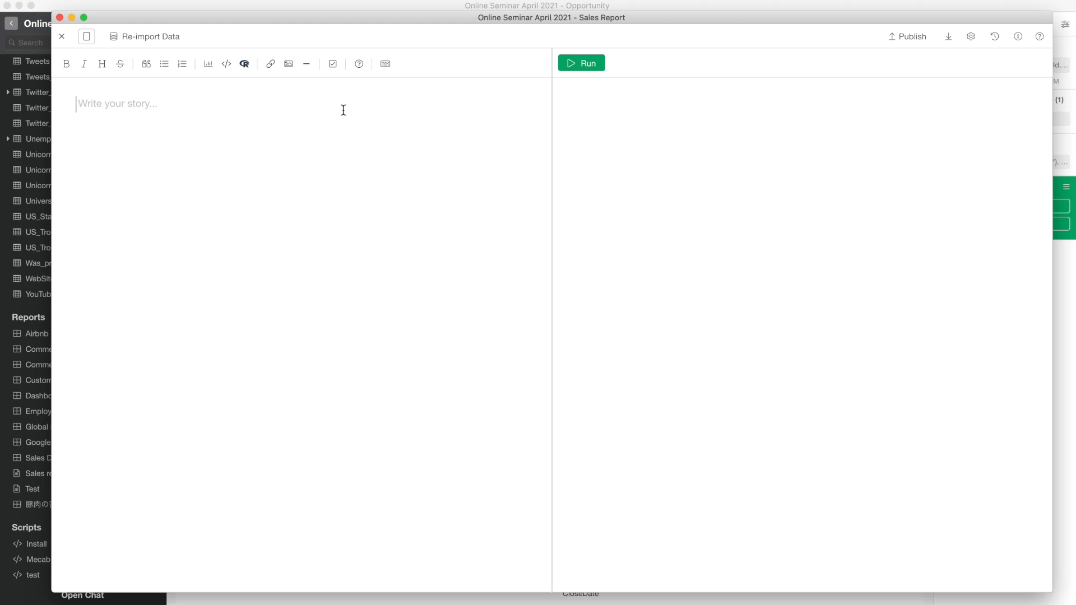
- Make 'Sales Report Q2' a single-# top-level heading, then start a new line below it
type("Sales Report Q2")
key("super+a")
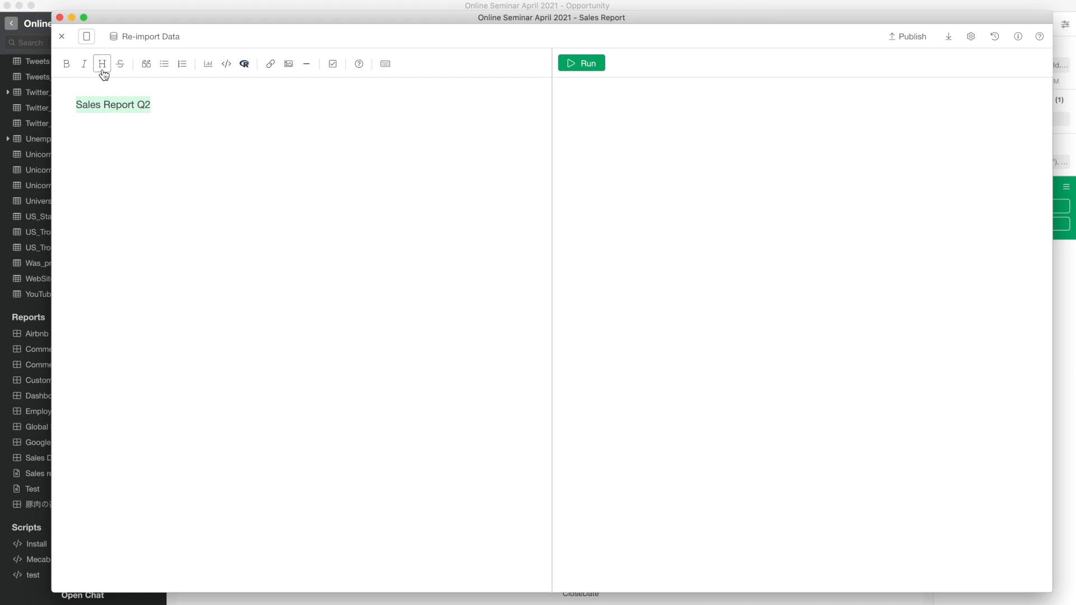
left_click(103, 70)
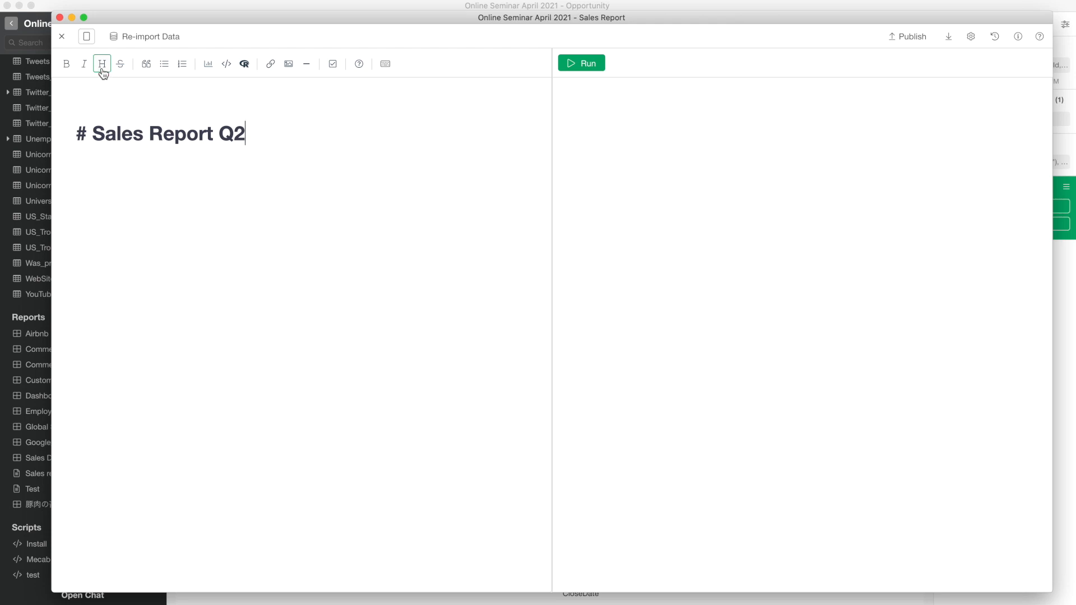
left_click(103, 70)
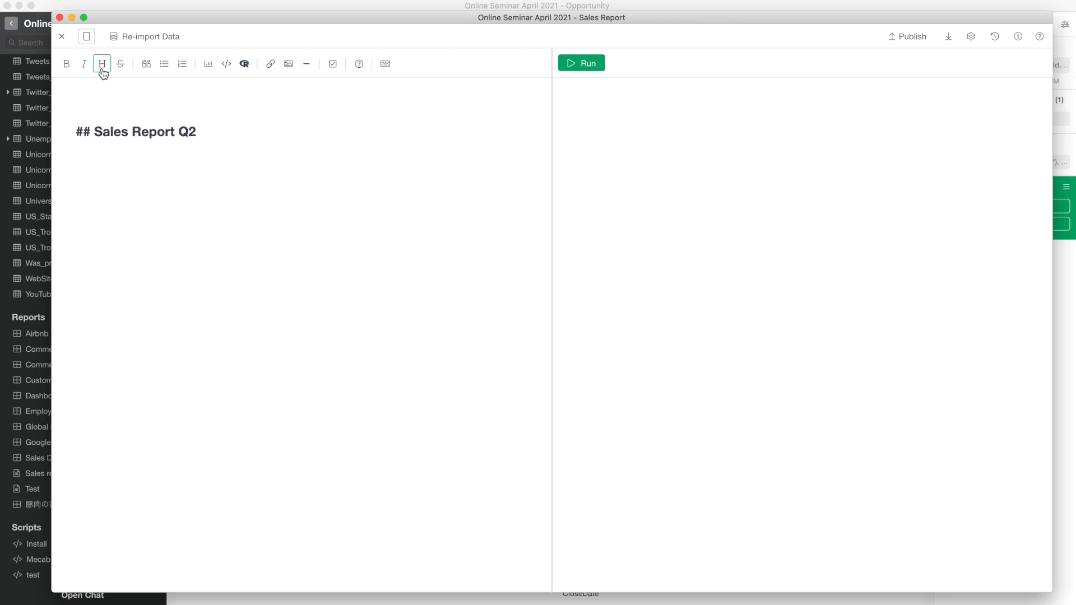
left_click(83, 132)
key("Delete")
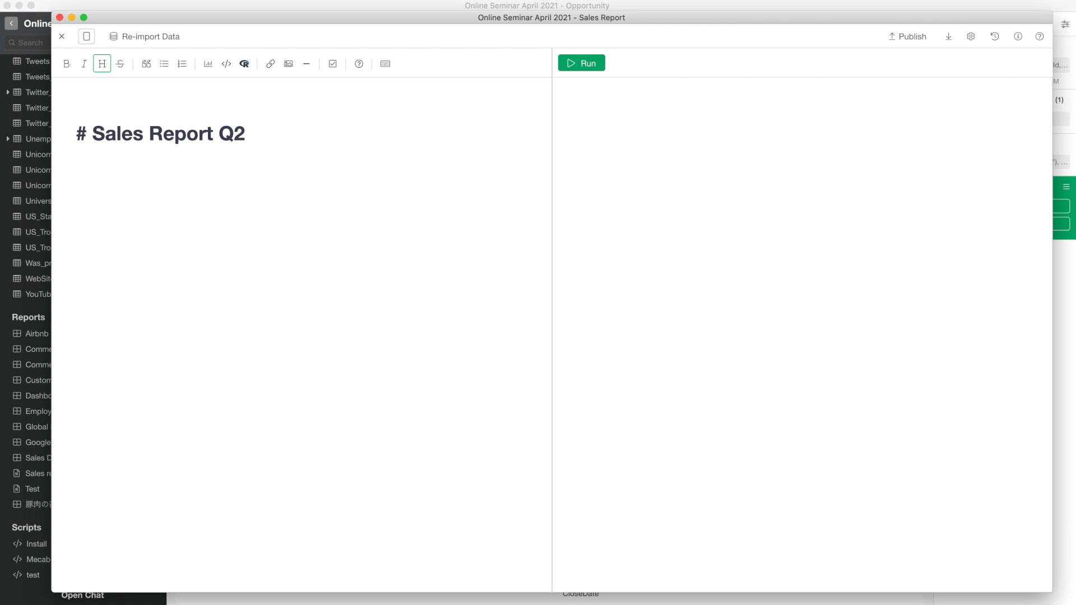
type("#")
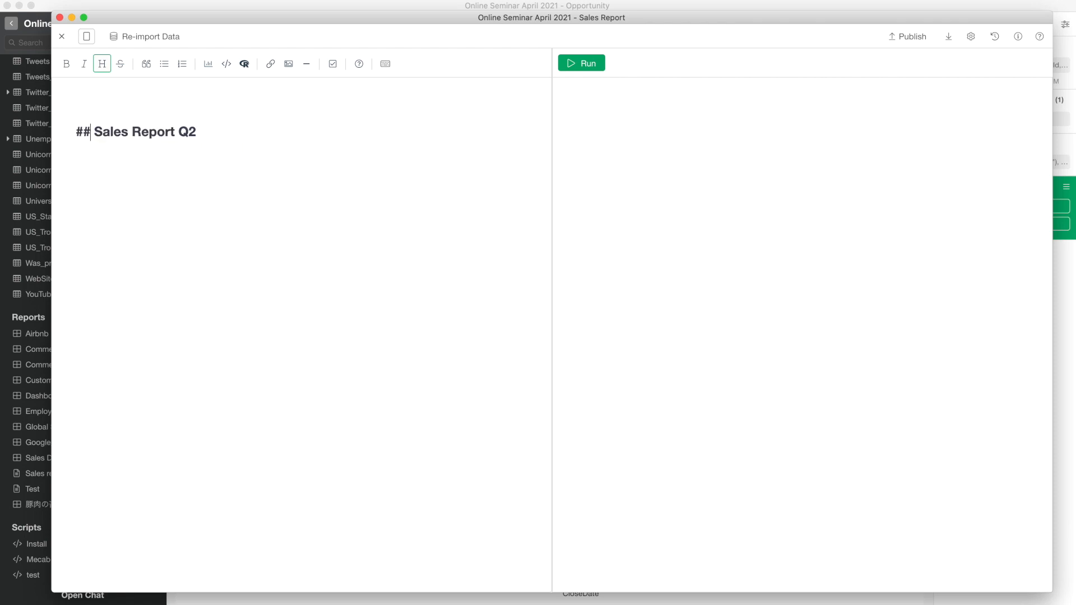
type("#")
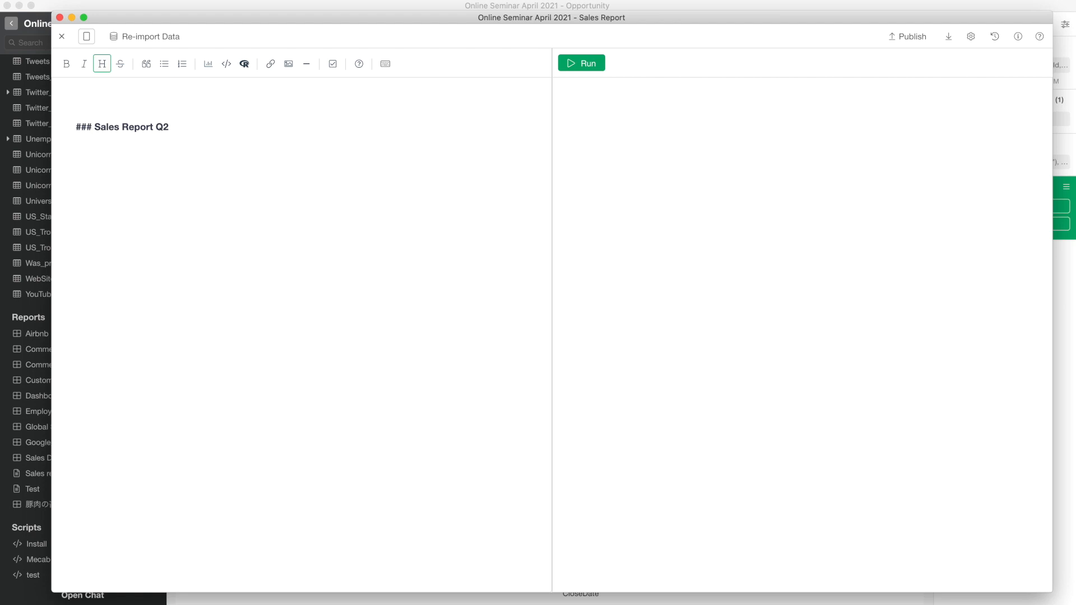
key("BackSpace")
key("BackSpace")
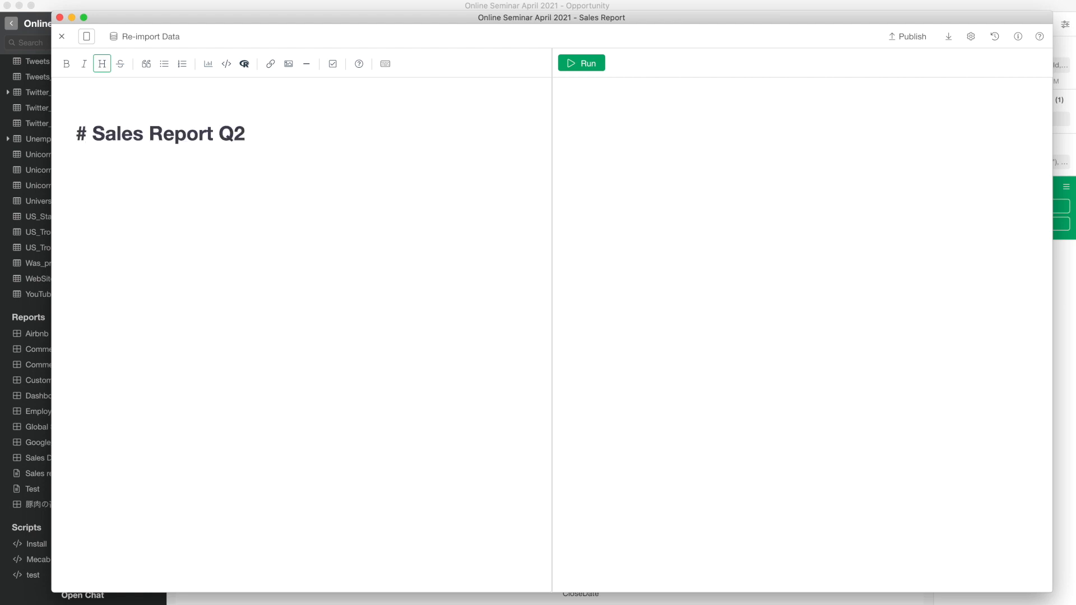
left_click(246, 133)
key("Return")
key("Return")
- Write 'This is a sales report. But also we have a dashboard that tracks the progress of the sales activity', then select 'sales activity'
type("This is a sales report. ")
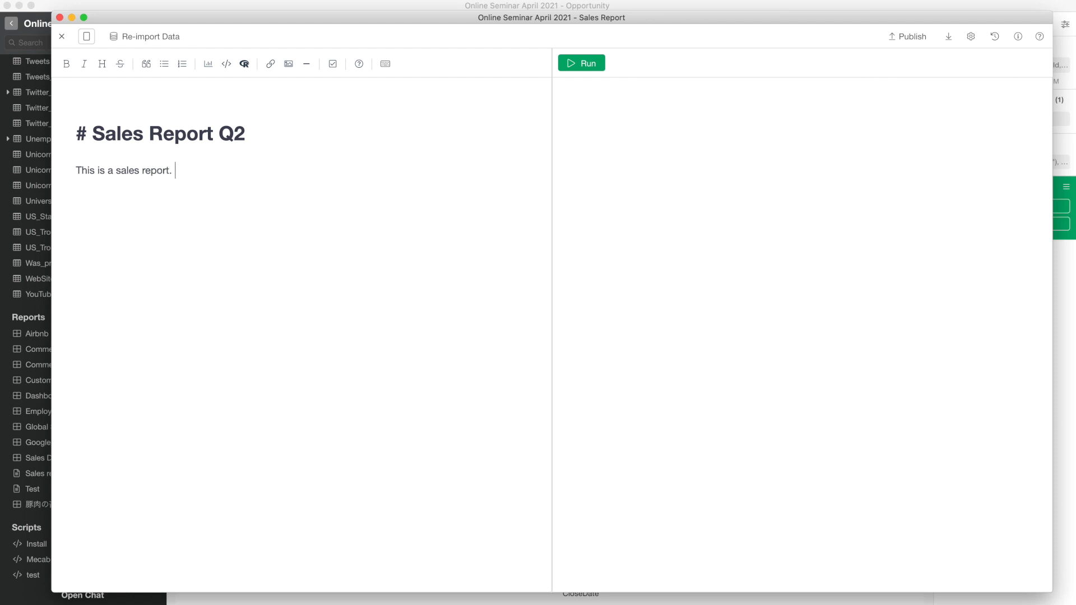
type("But also we have a dashboard that t")
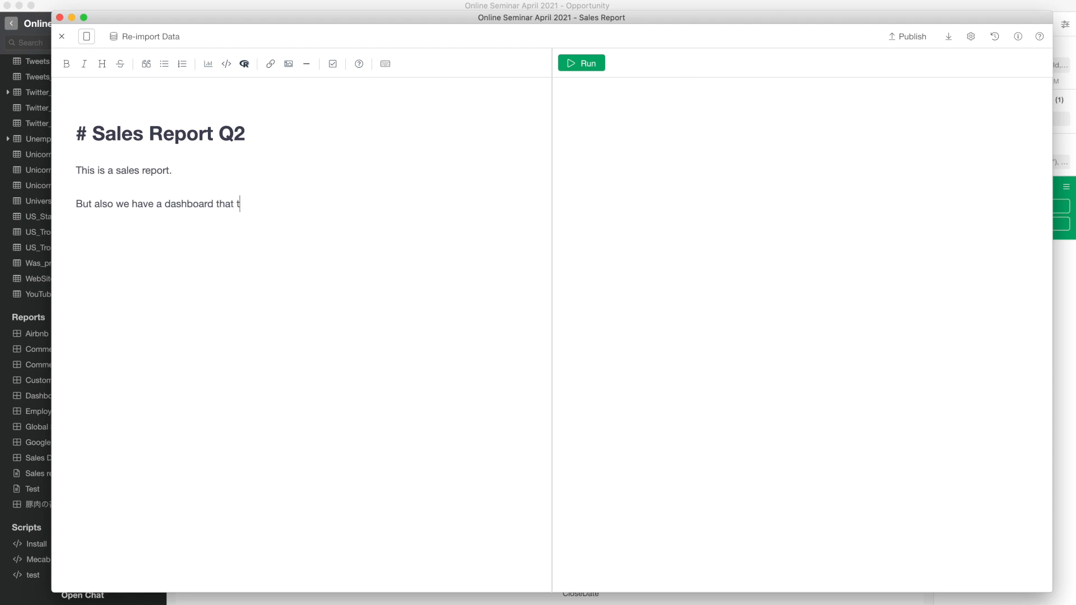
type("racks the progress of the sale")
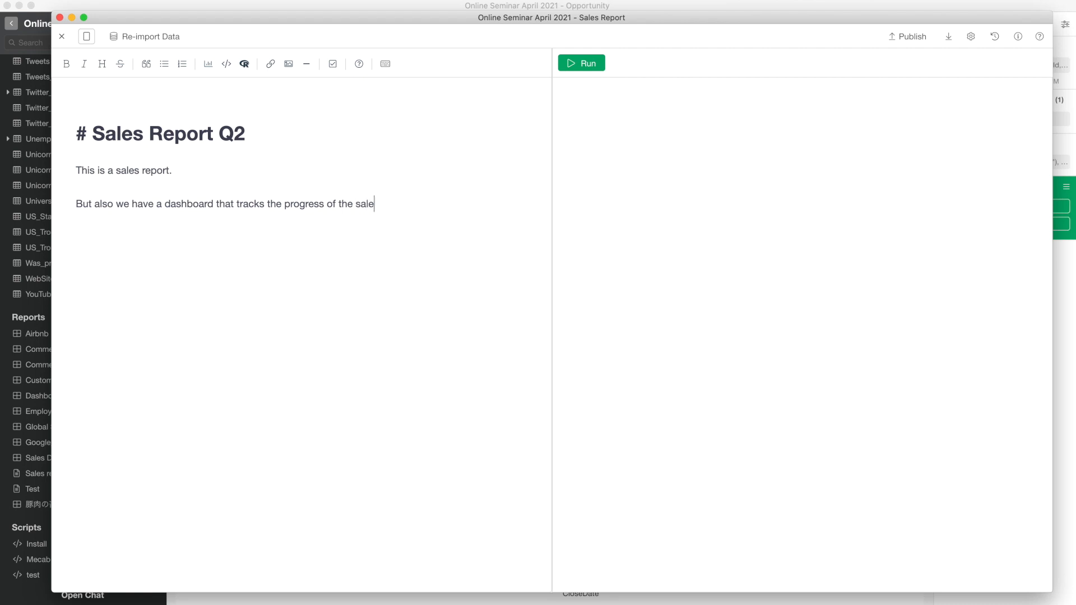
type("s activigty")
key("BackSpace")
key("BackSpace")
key("BackSpace")
type("ty")
left_click(356, 205)
left_click_drag(356, 205, 414, 204)
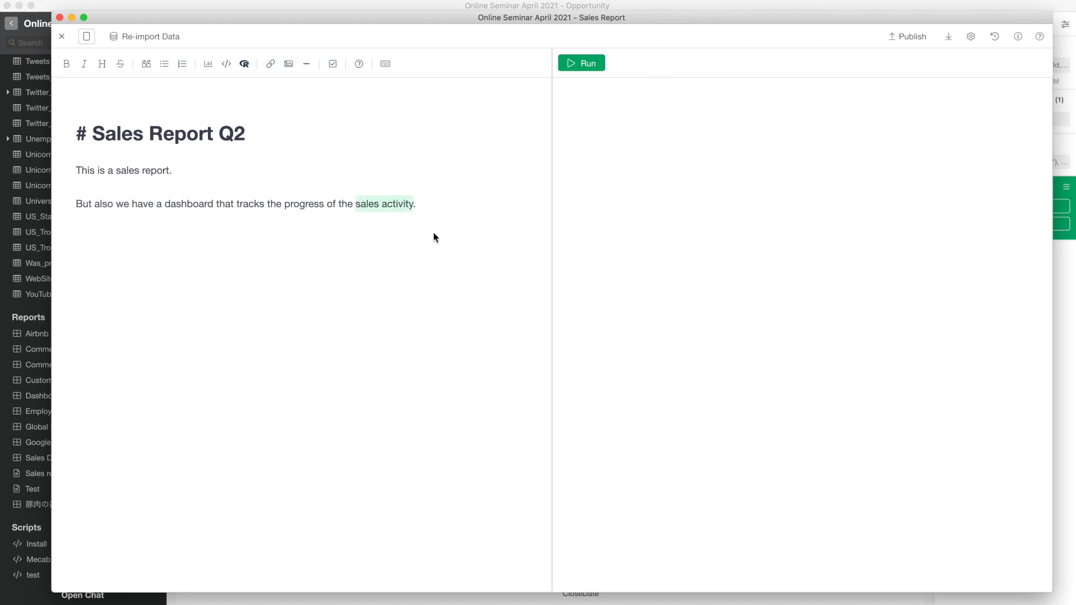
- Bold 'sales activity' and select the word 'dashboard'
left_click(66, 67)
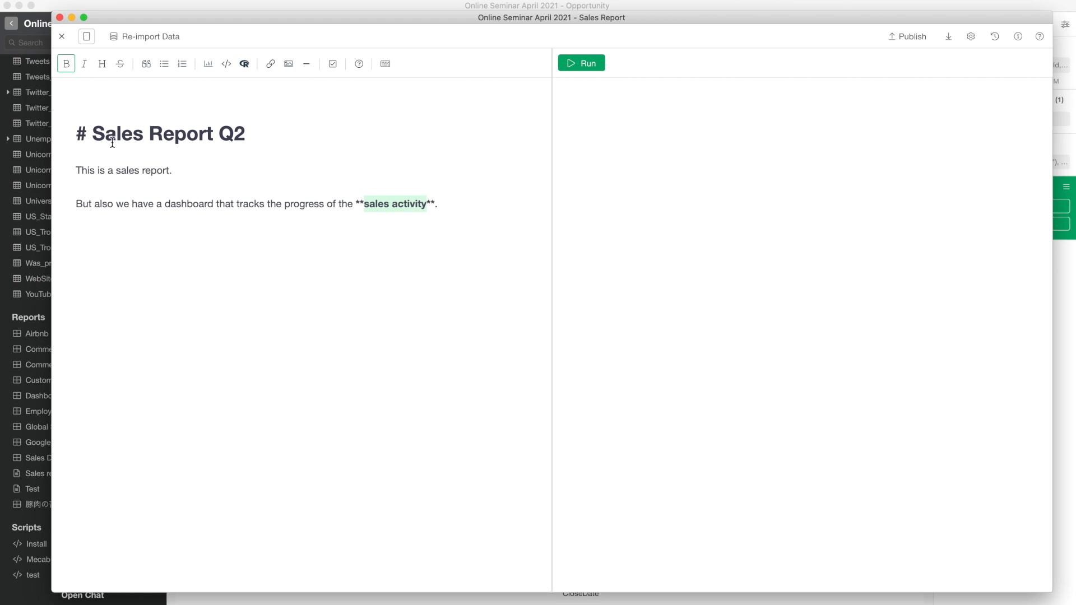
left_click(182, 205)
triple_click(182, 204)
double_click(182, 204)
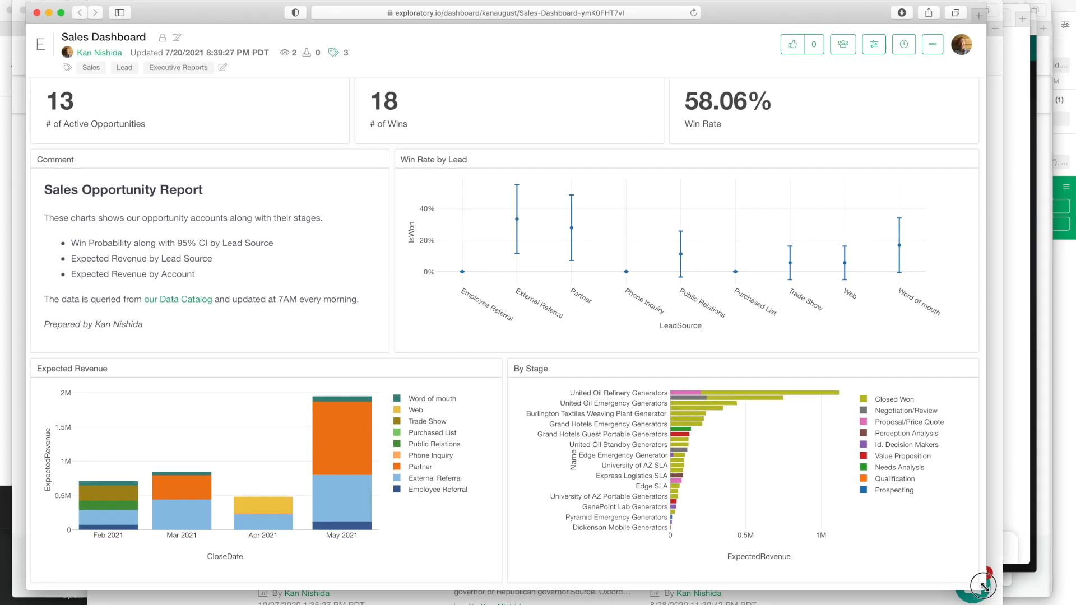
- Copy the Sales Dashboard's web address from the browser and return to Exploratory
left_click_drag(1009, 596, 1011, 594)
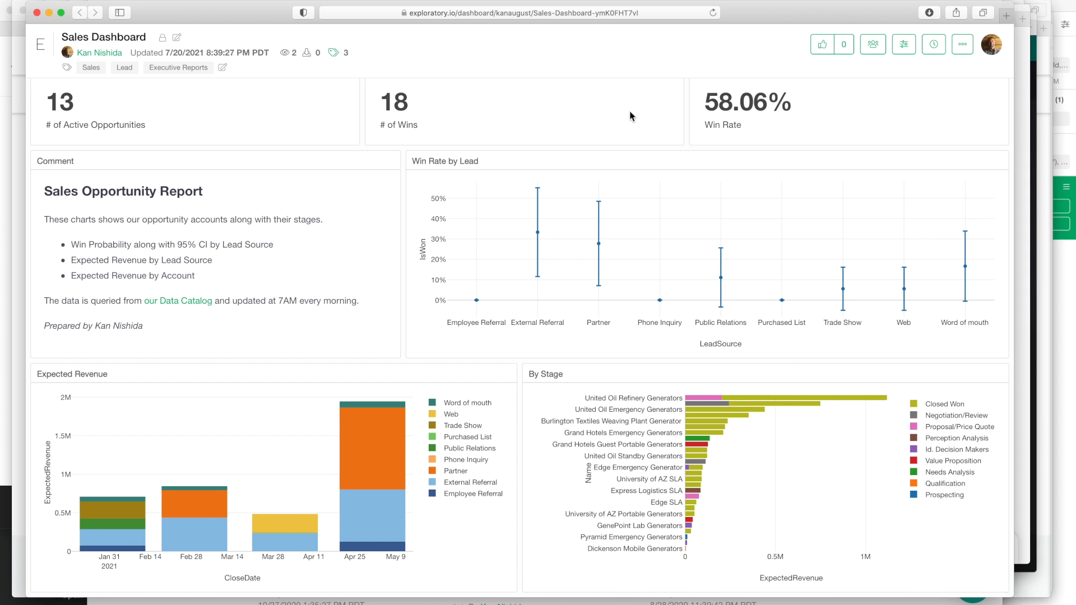
left_click(559, 17)
key("super+c")
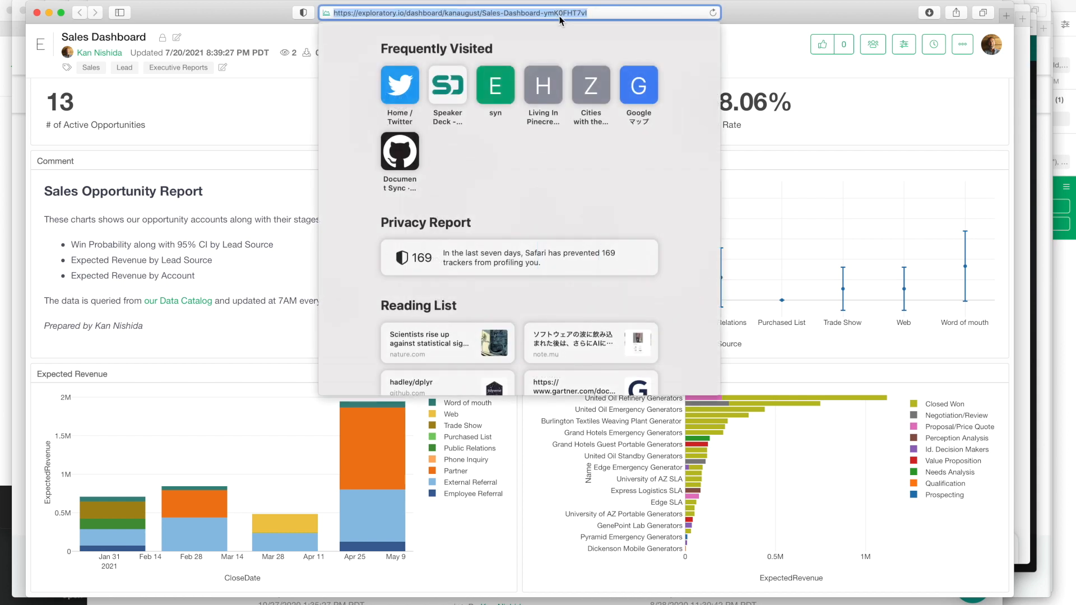
key("super+Tab")
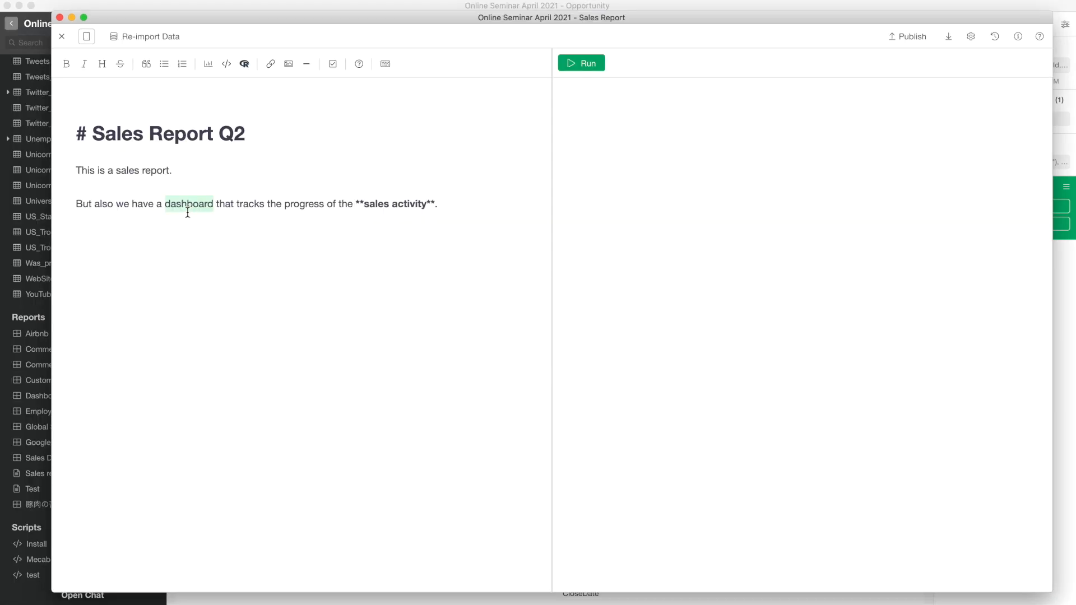
- Link 'dashboard' to the pasted Sales Dashboard address and render the preview
left_click(270, 64)
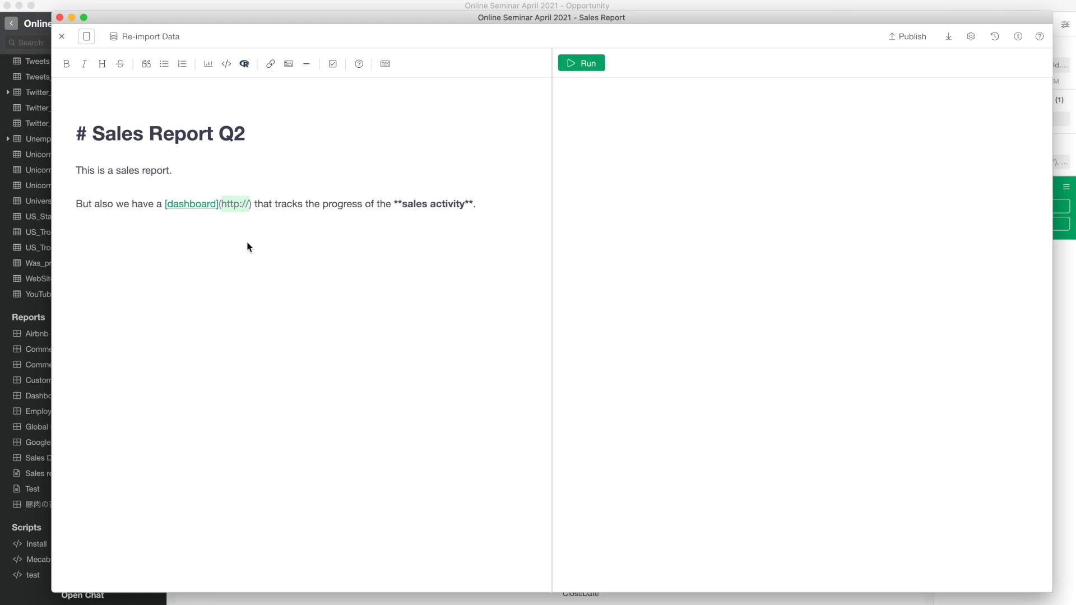
key("super+v")
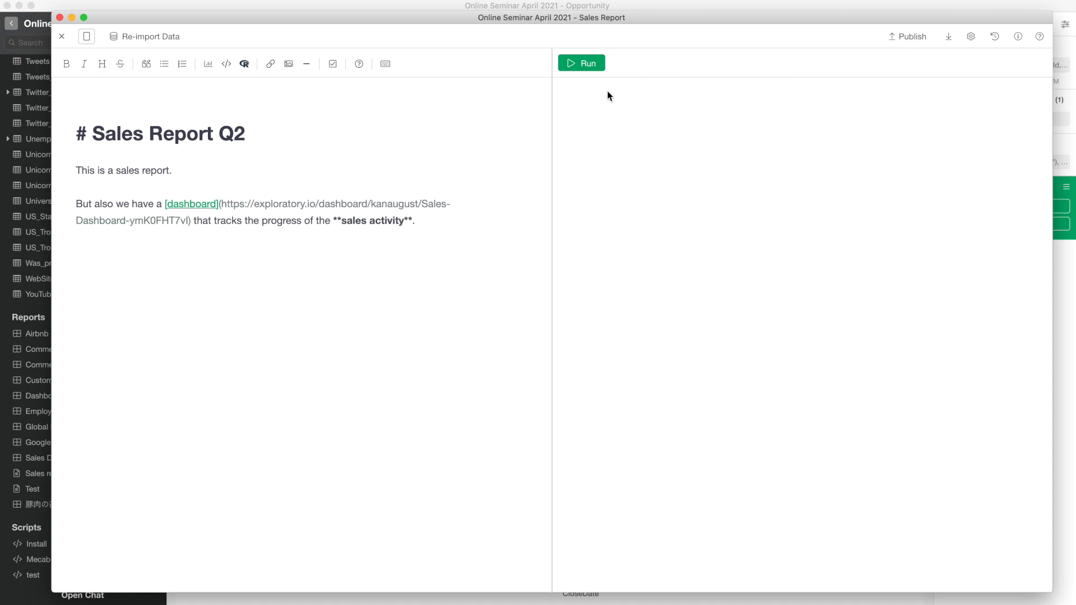
left_click(583, 66)
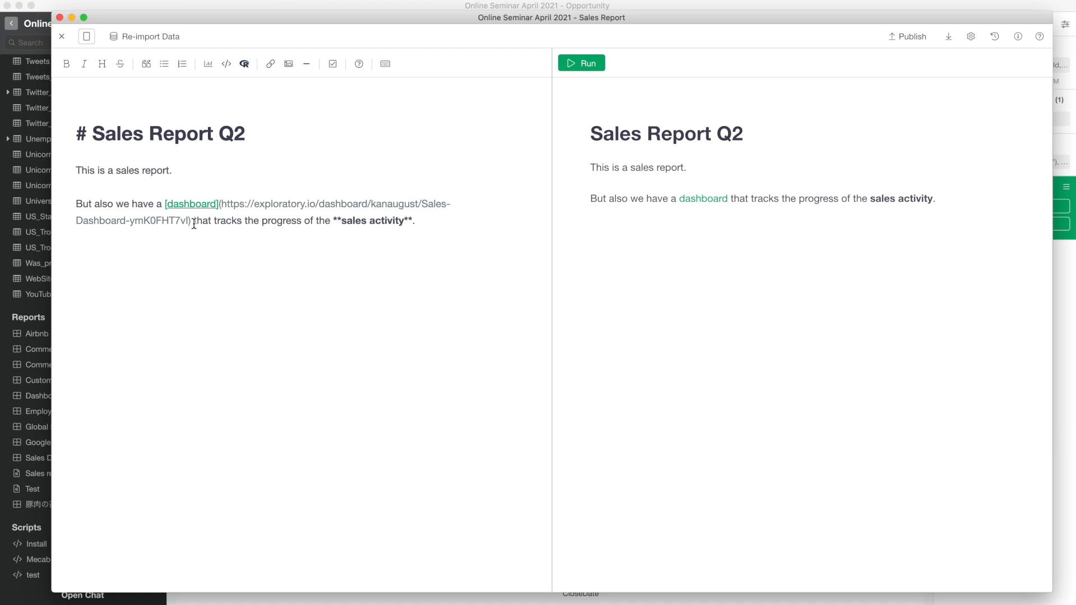
- Undo the dashboard link and show the keyboard shortcuts reference
key("ctrl+z")
key("super+z")
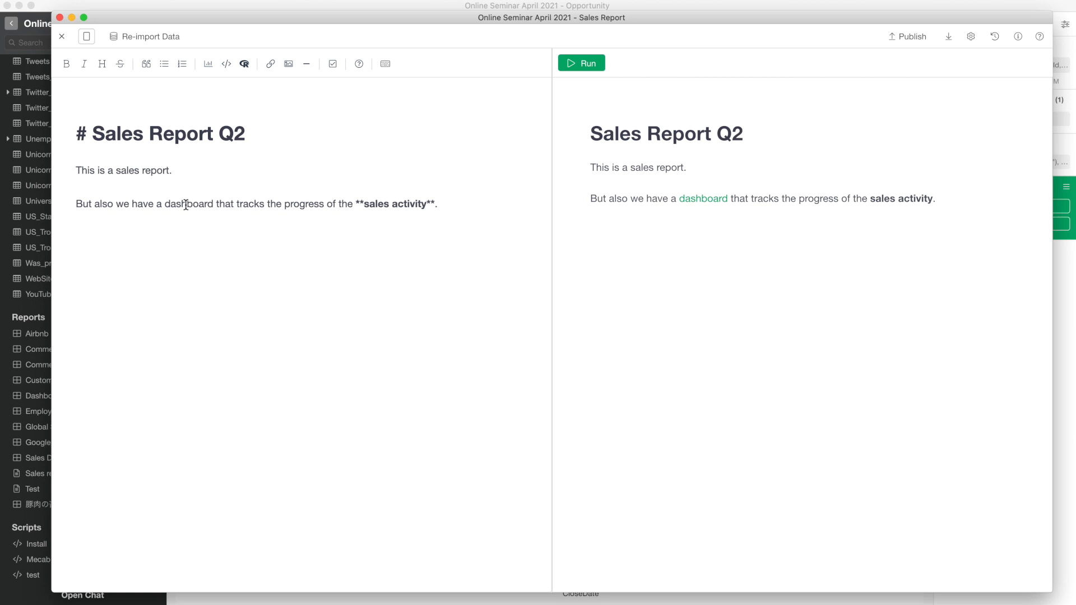
left_click(385, 65)
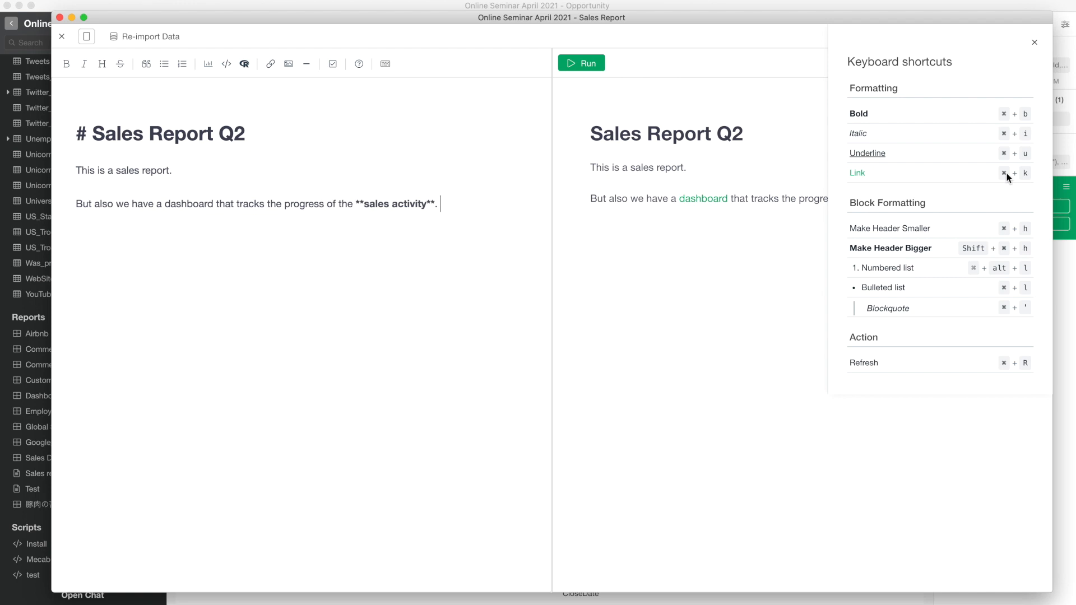
- Close the shortcuts list and relink 'dashboard' to the Sales Dashboard URL with Cmd+K
left_click(1037, 44)
double_click(182, 203)
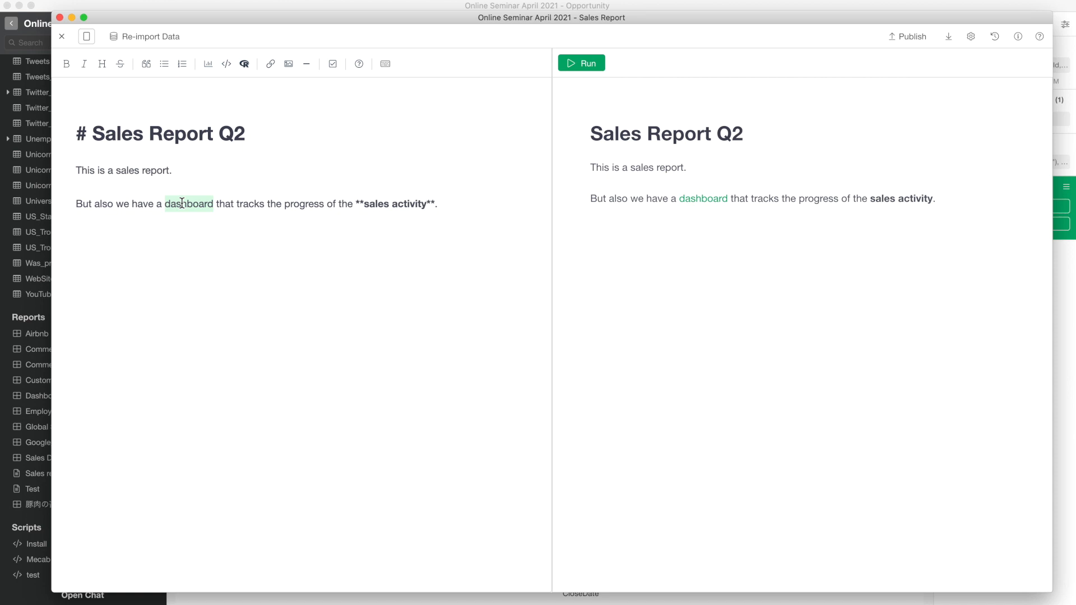
key("super+k")
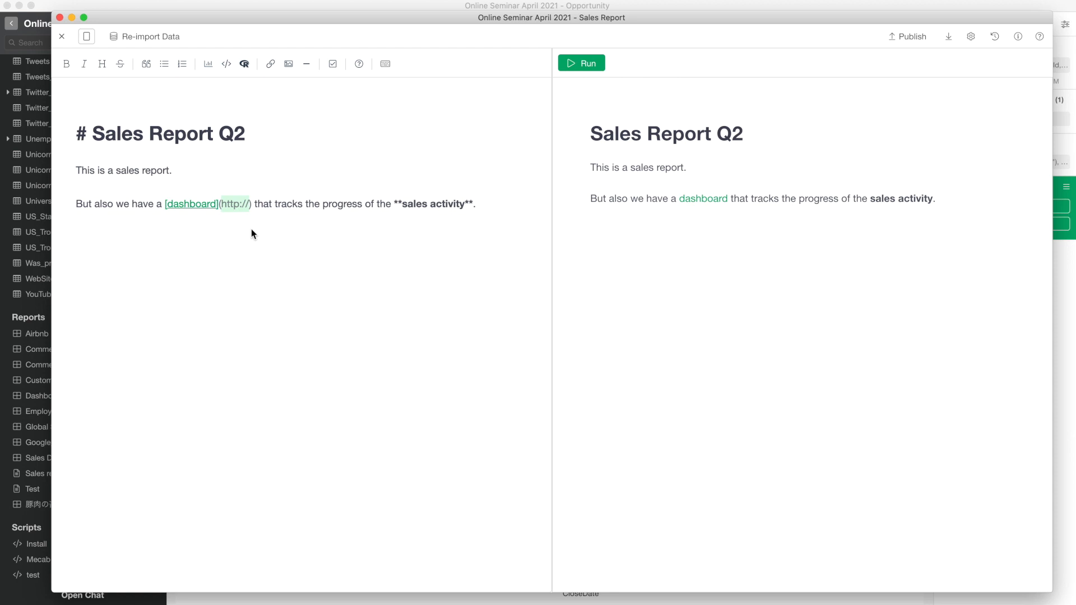
key("super+v")
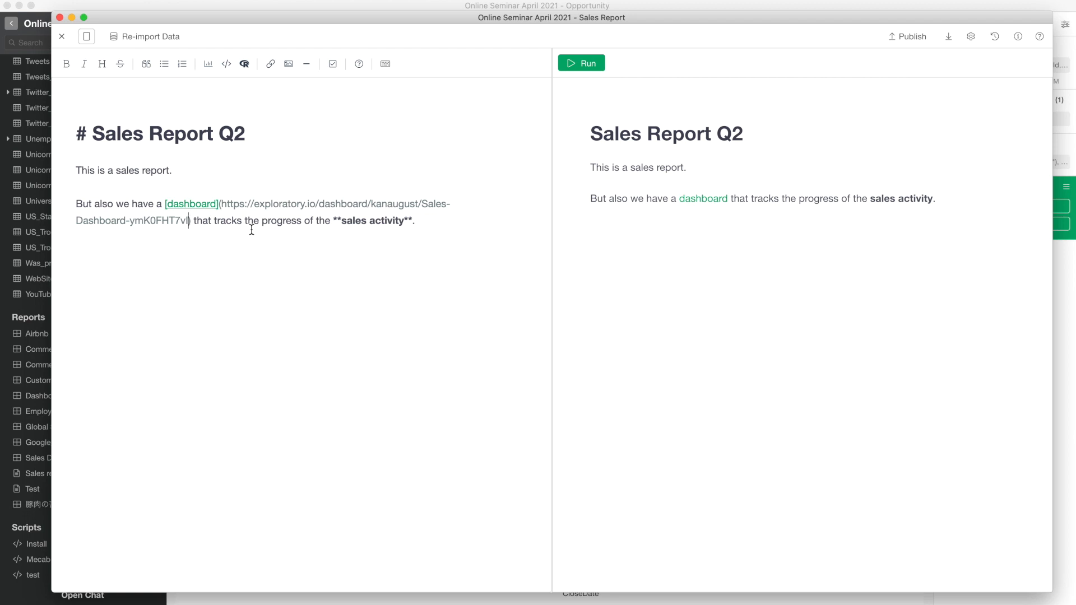
- Insert a blank line above the Sales Report Q2 heading
left_click(172, 105)
key("Return")
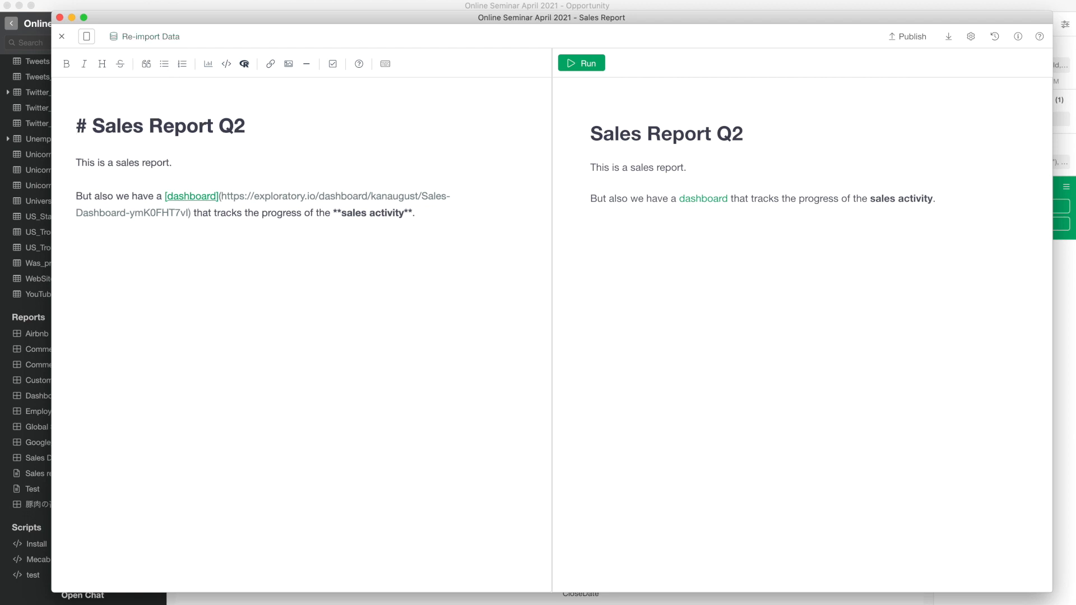
key("Return")
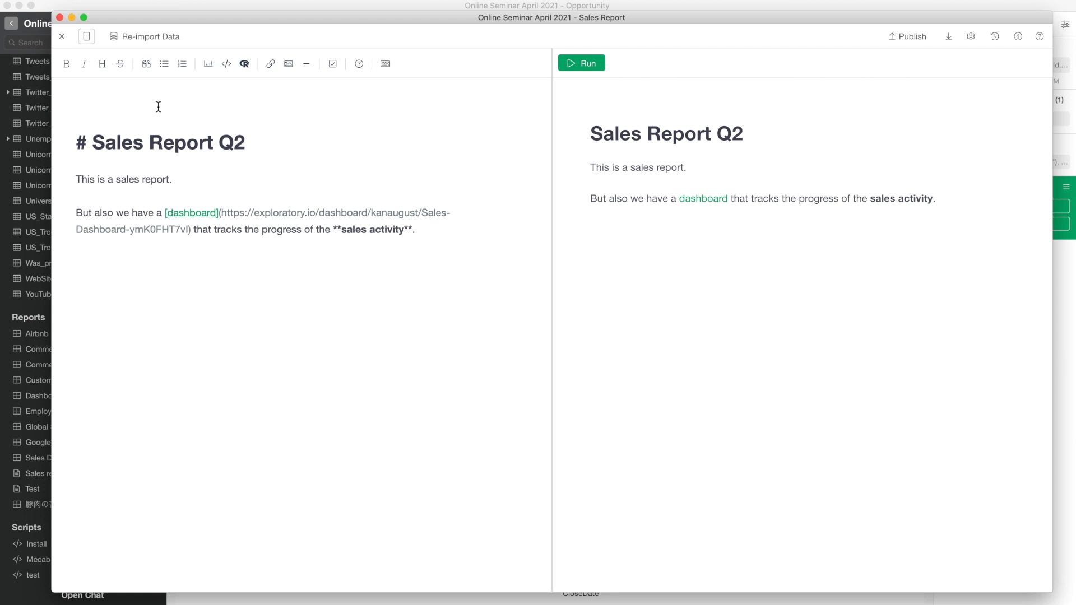
- Drag sales-report-q2.png from Finder above the heading and re-render the preview
key("super+Tab")
key("super+Tab")
key("super+Tab")
key("super+Tab")
key("super+Tab")
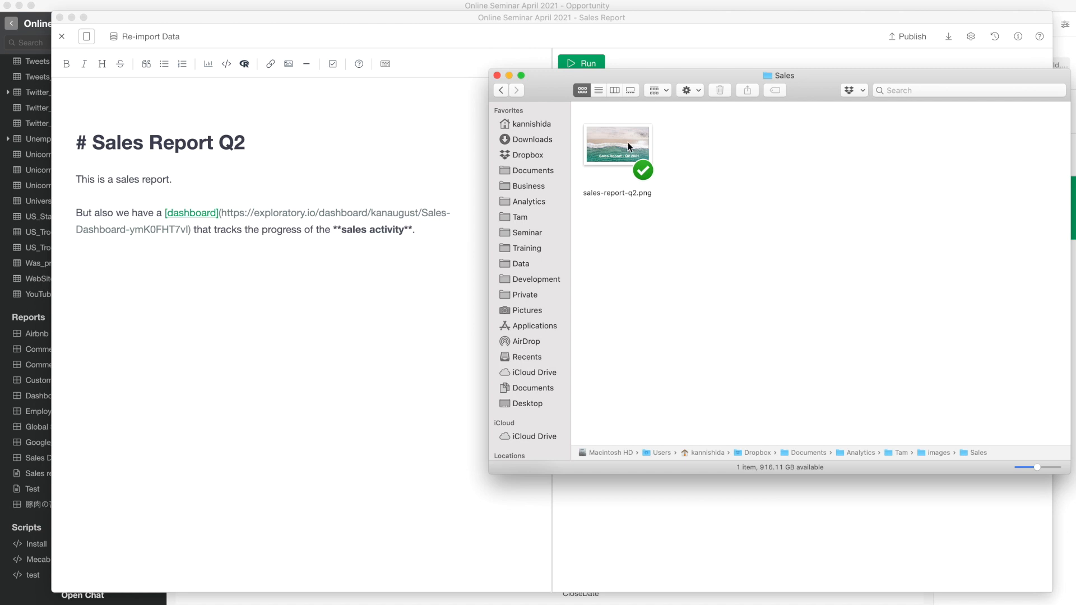
left_click_drag(624, 148, 183, 103)
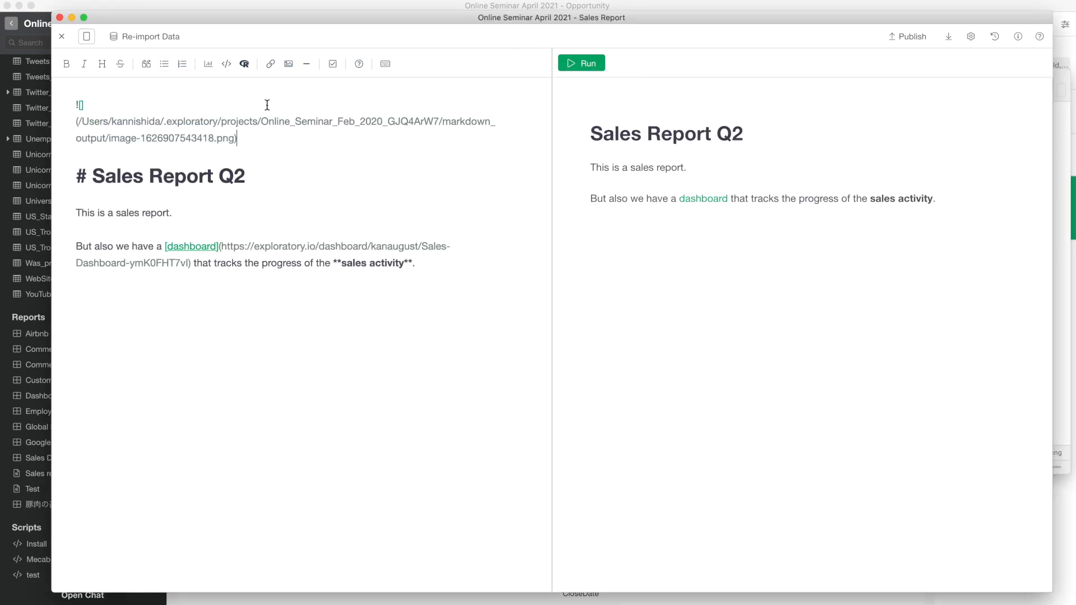
left_click(595, 69)
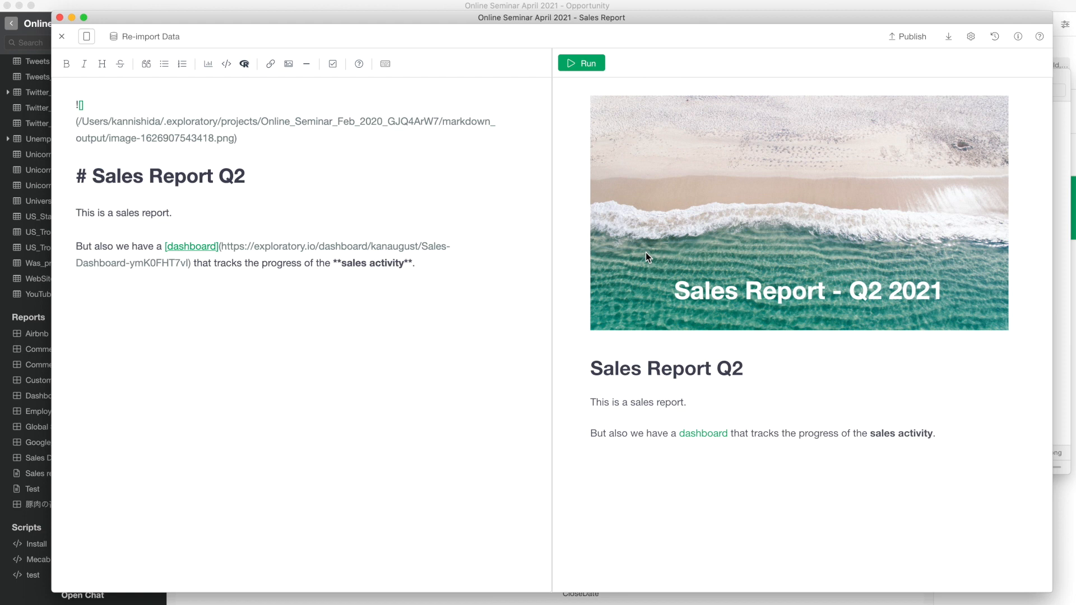
- Add empty lines after the dashboard paragraph, briefly checking the Opportunity chart window
left_click(425, 279)
key("Return")
key("Return")
left_click(519, 6)
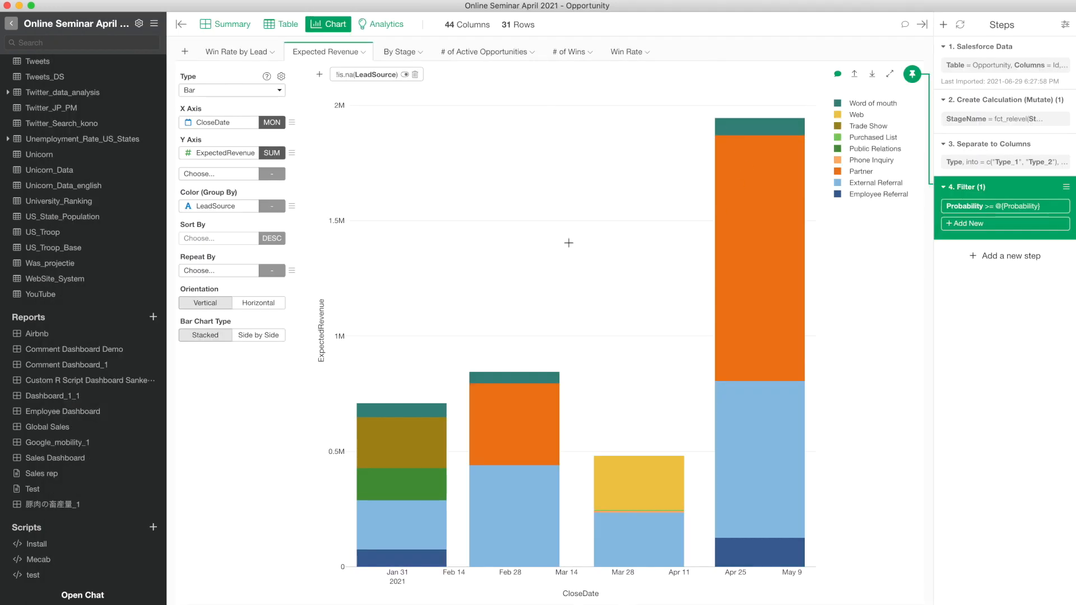
key("super+grave")
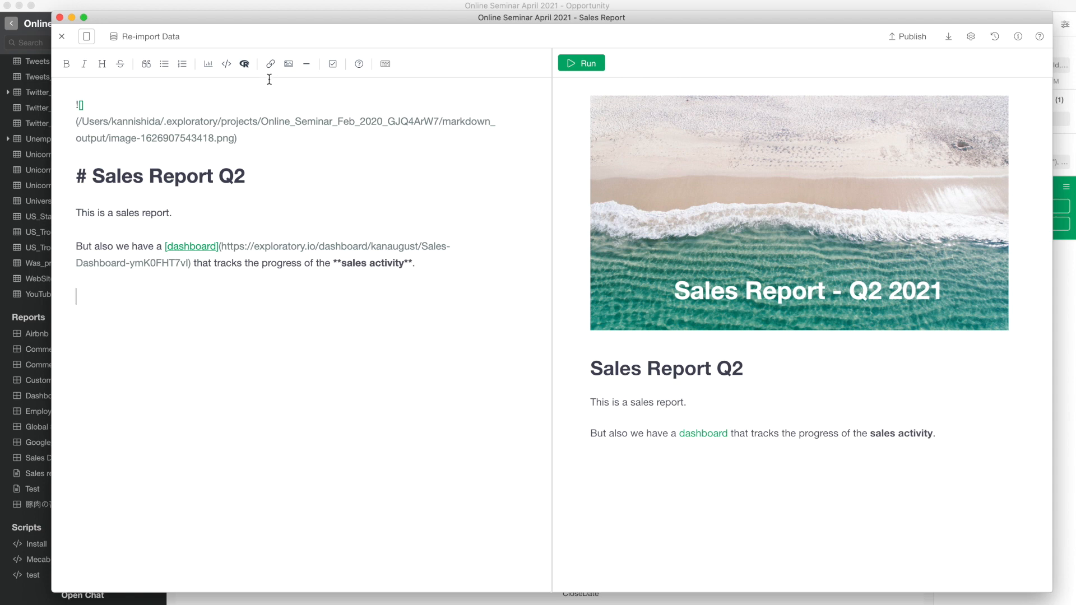
- Embed the Opportunity data frame's Expected Revenue chart into the note
left_click(208, 65)
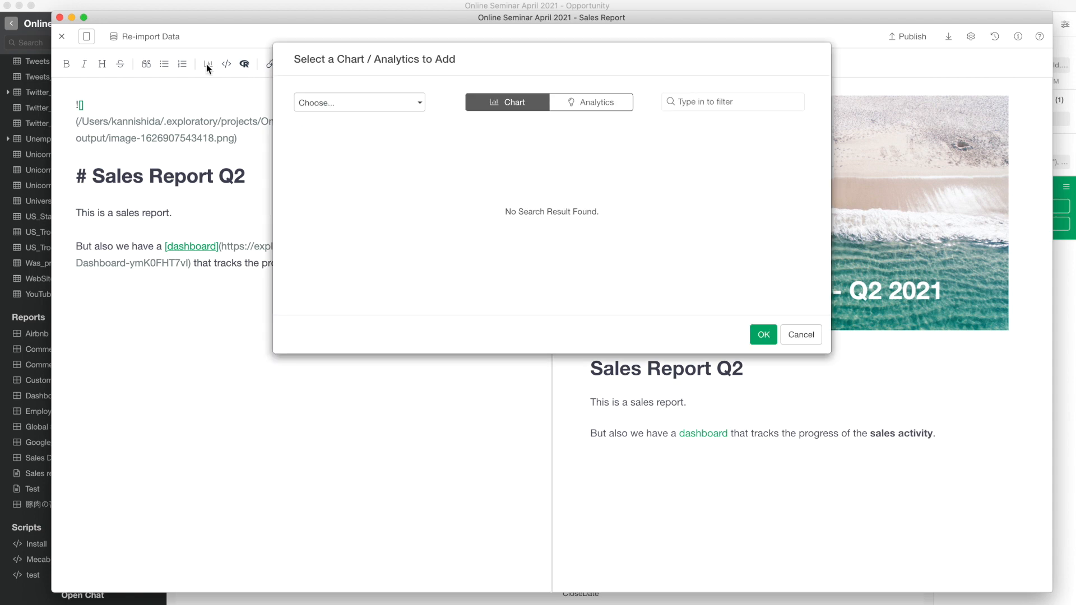
left_click(356, 112)
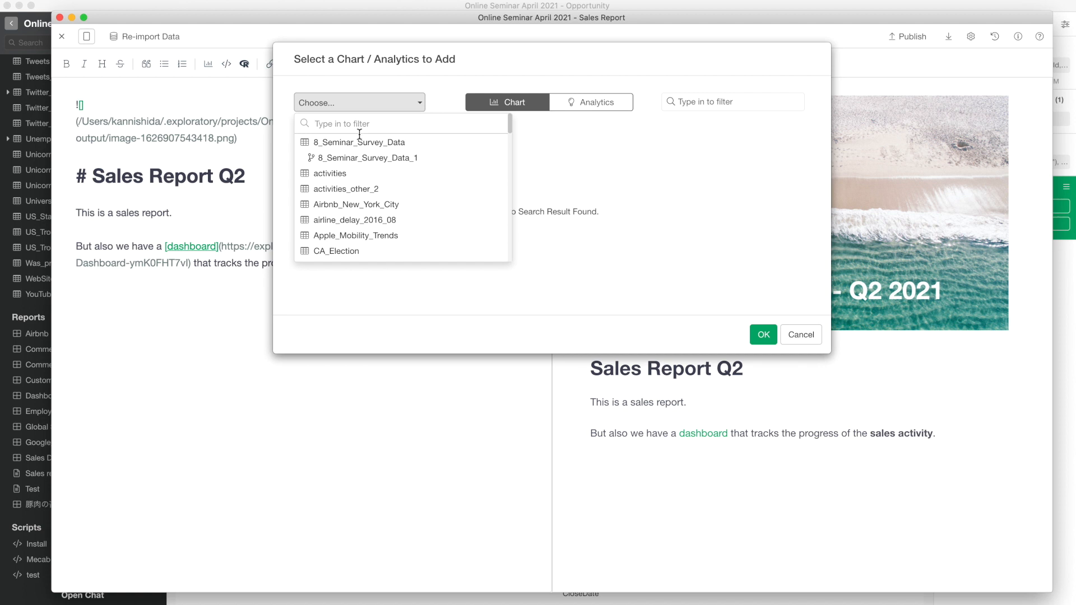
type("opp")
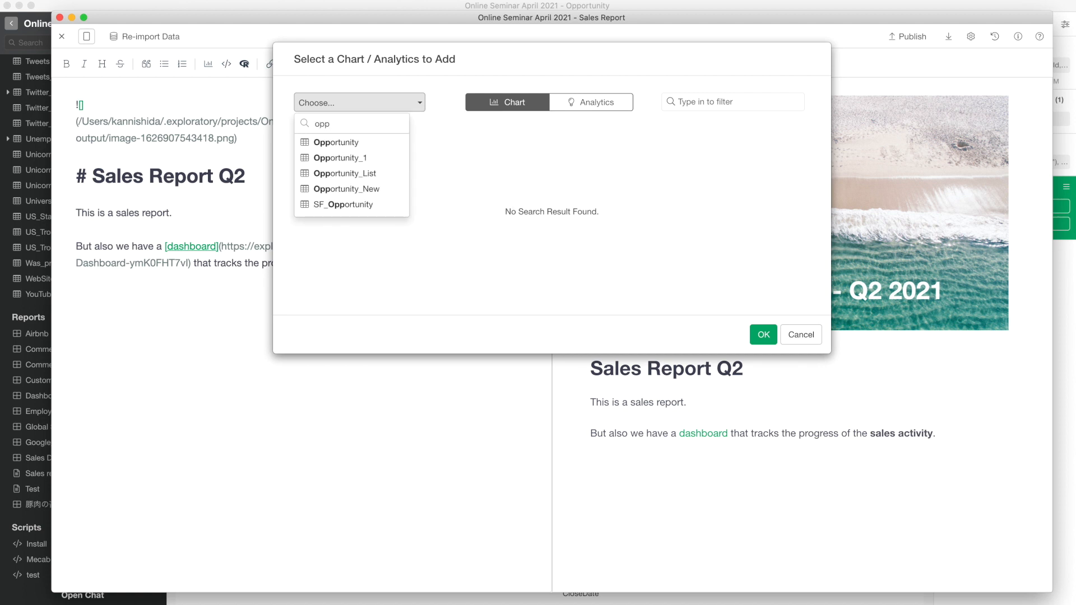
left_click(357, 147)
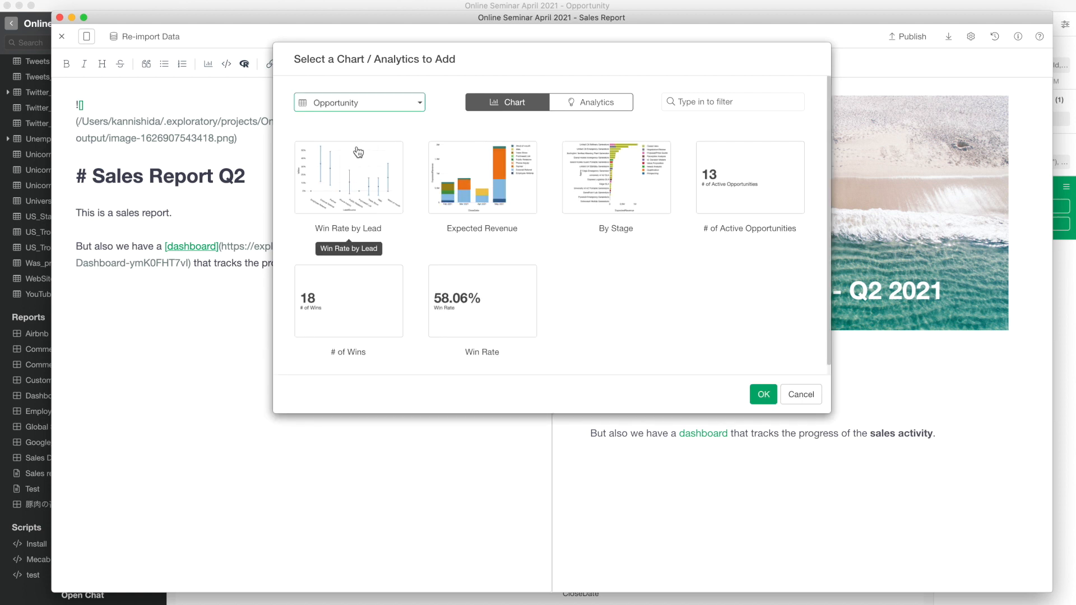
left_click(484, 180)
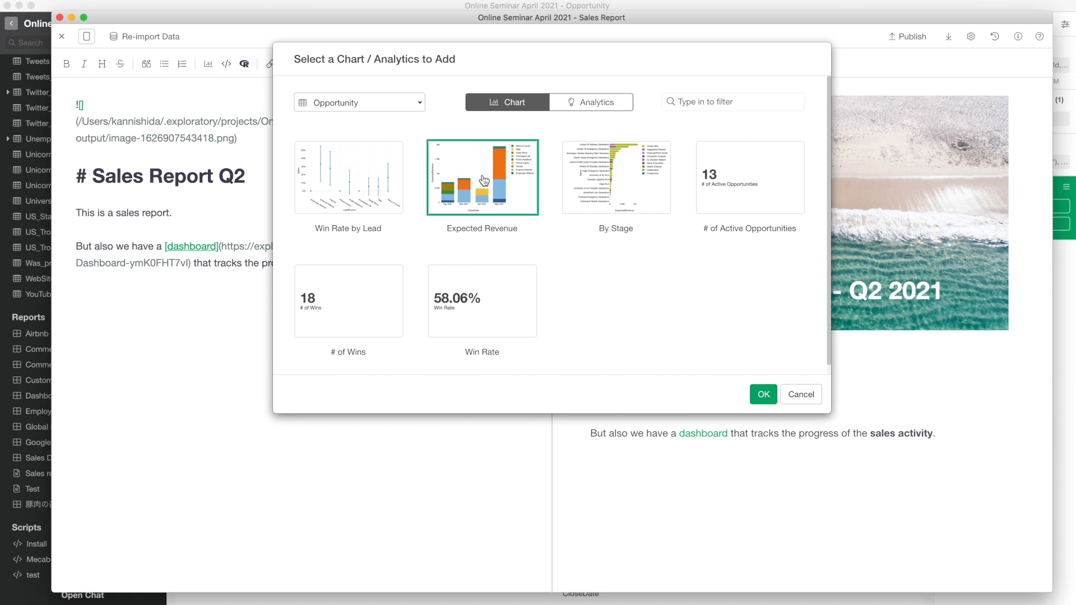
left_click(763, 394)
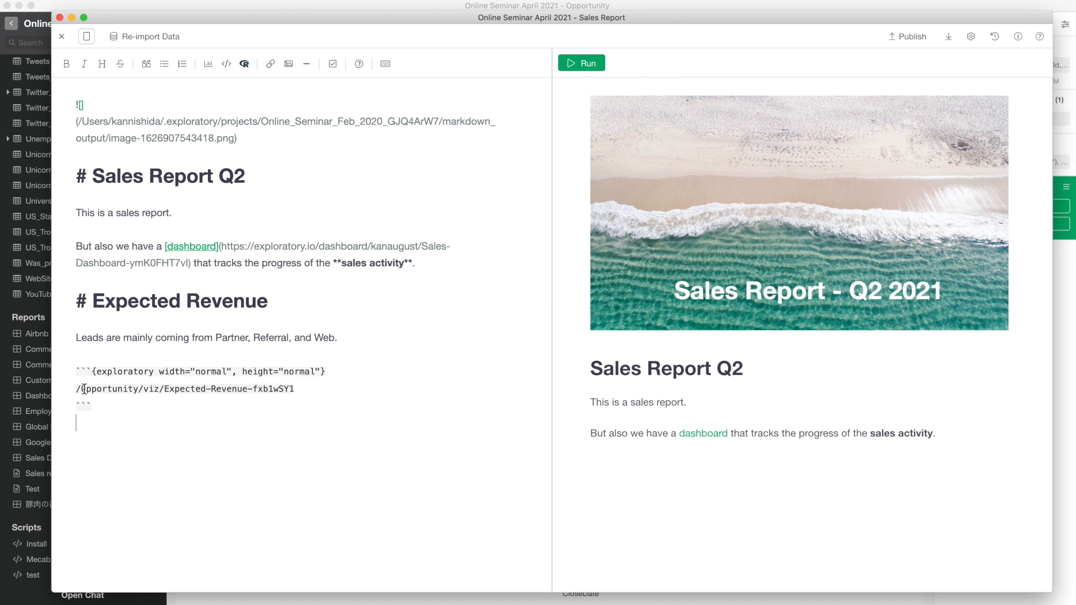
- Re-run the preview with the Expected Revenue chart and scroll down to it
left_click_drag(77, 388, 299, 396)
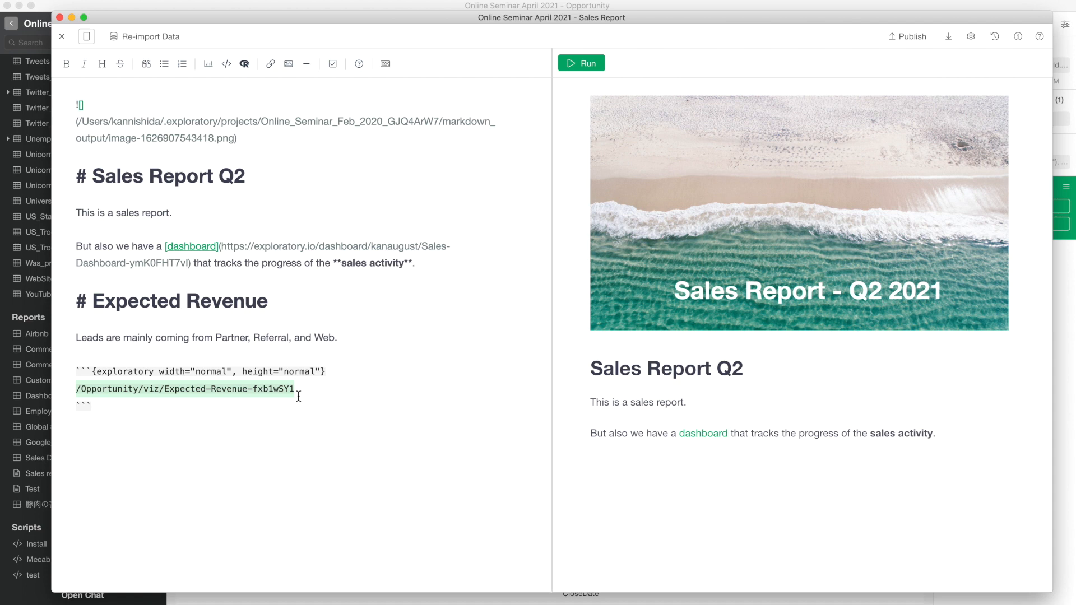
left_click(185, 408)
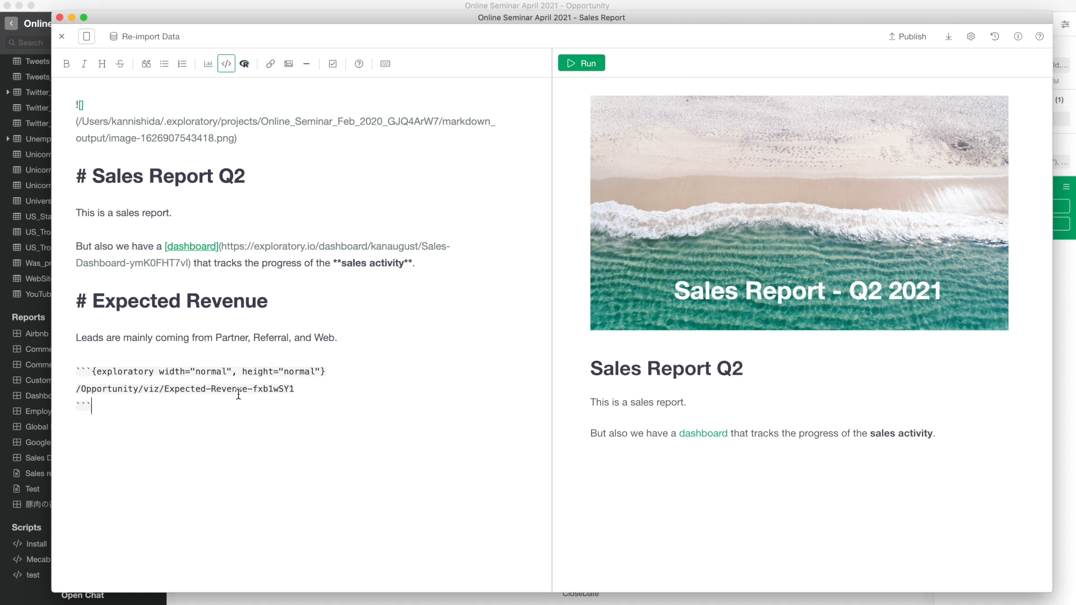
left_click(587, 71)
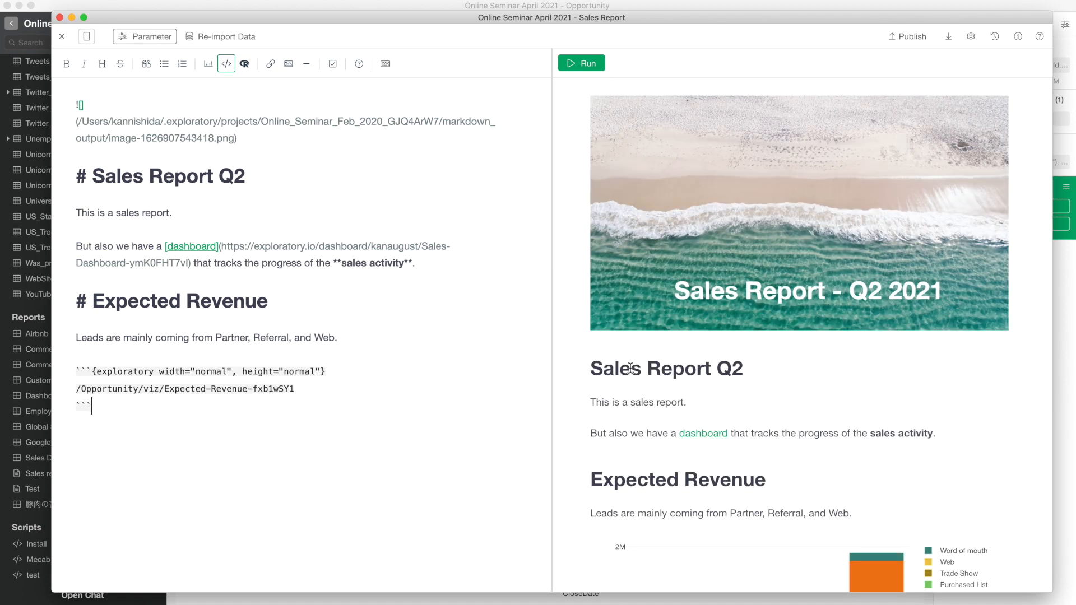
scroll(591, 423, "down", 5)
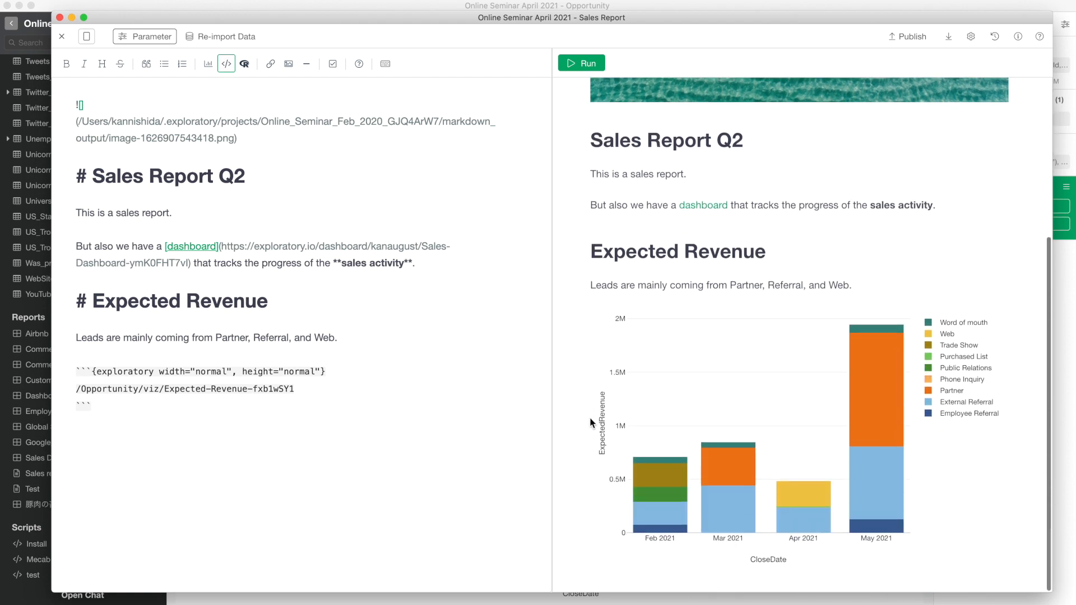
- Hide and restore Word of mouth, Trade Show and Partner in the legend, then select the lead-source description line
mouse_move(876, 387)
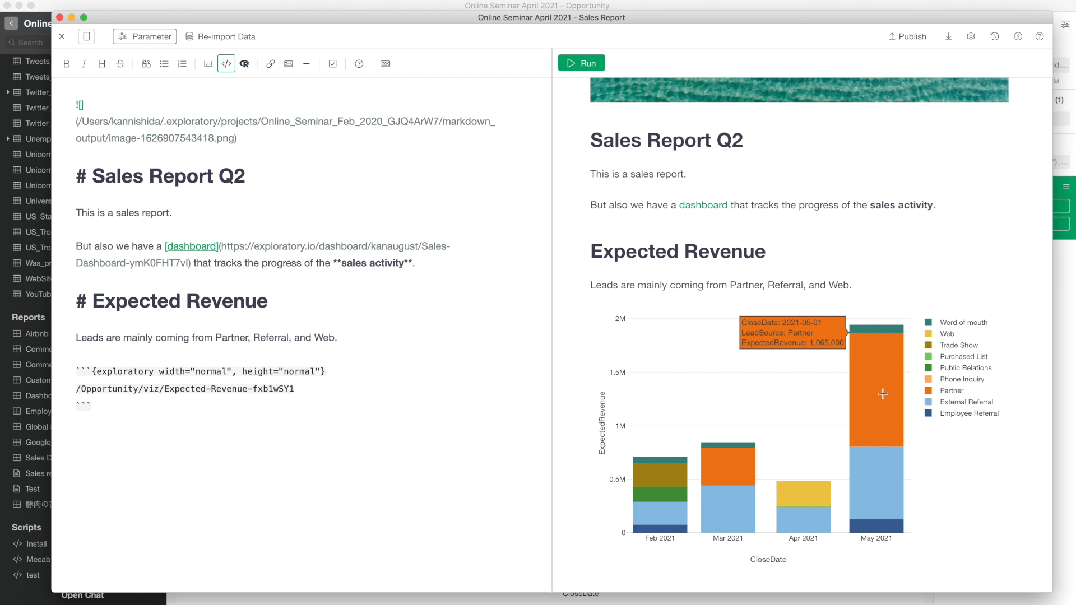
left_click(962, 325)
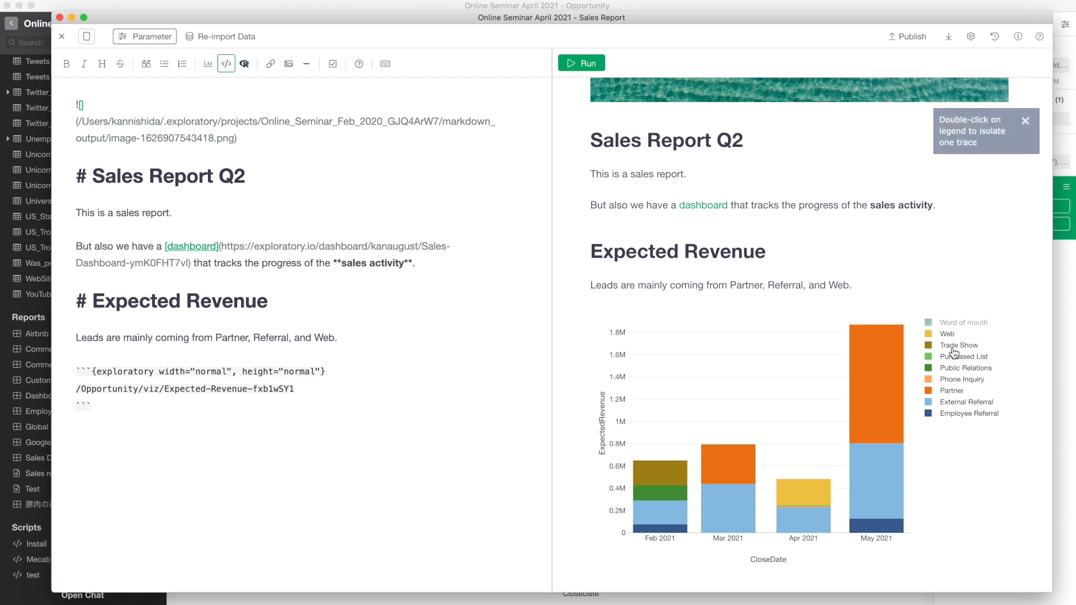
left_click(952, 349)
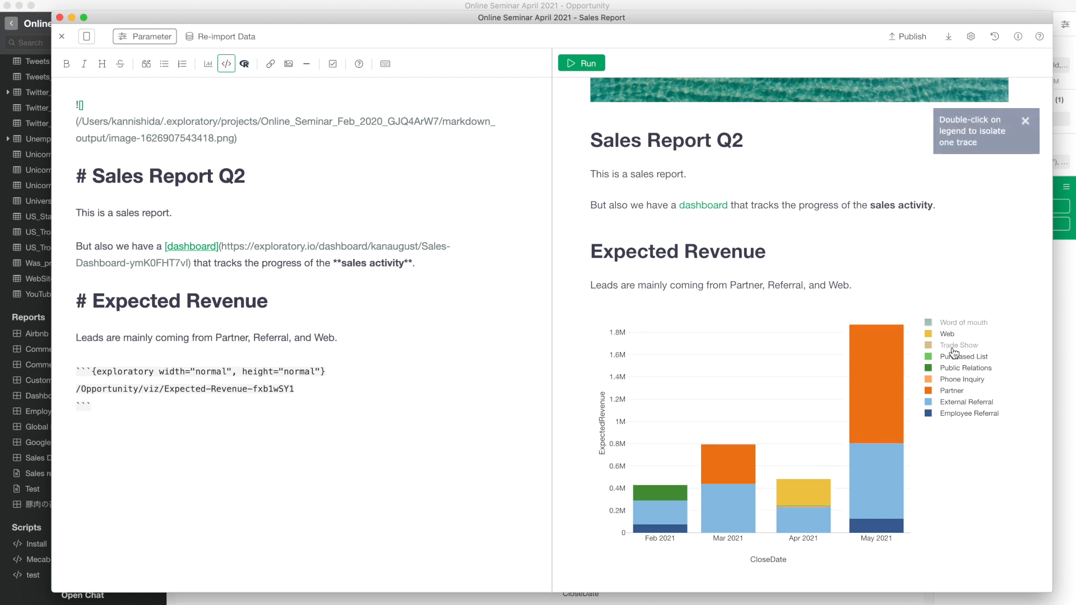
left_click(949, 392)
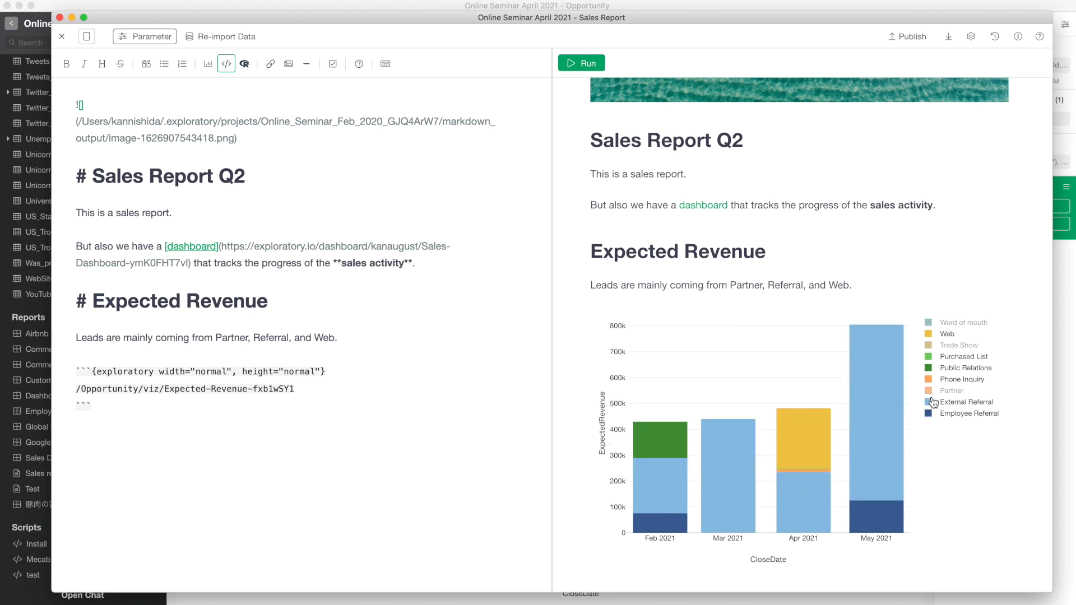
left_click(949, 392)
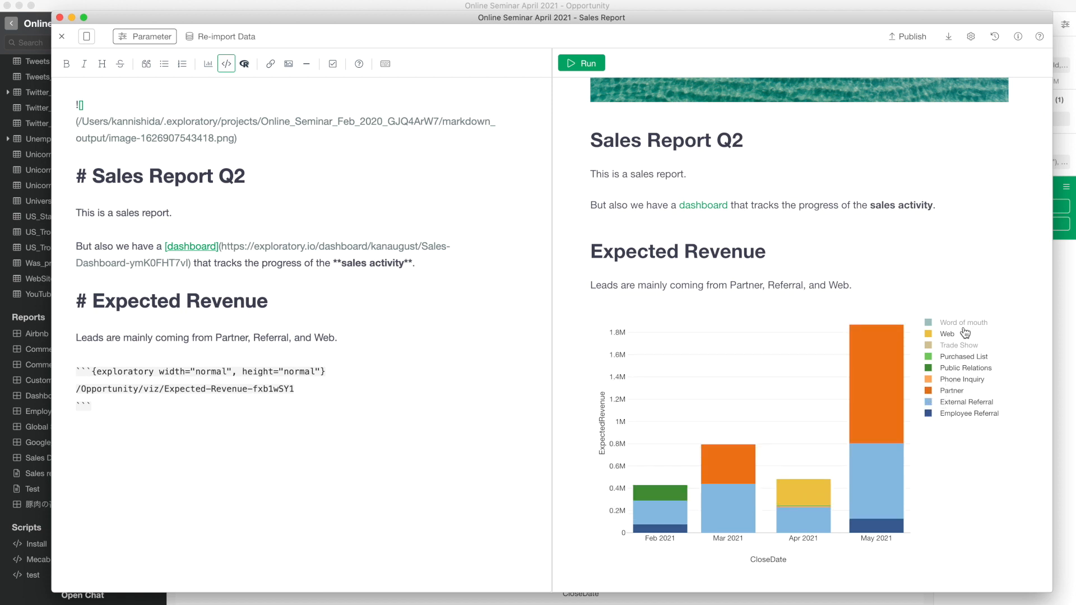
left_click(964, 329)
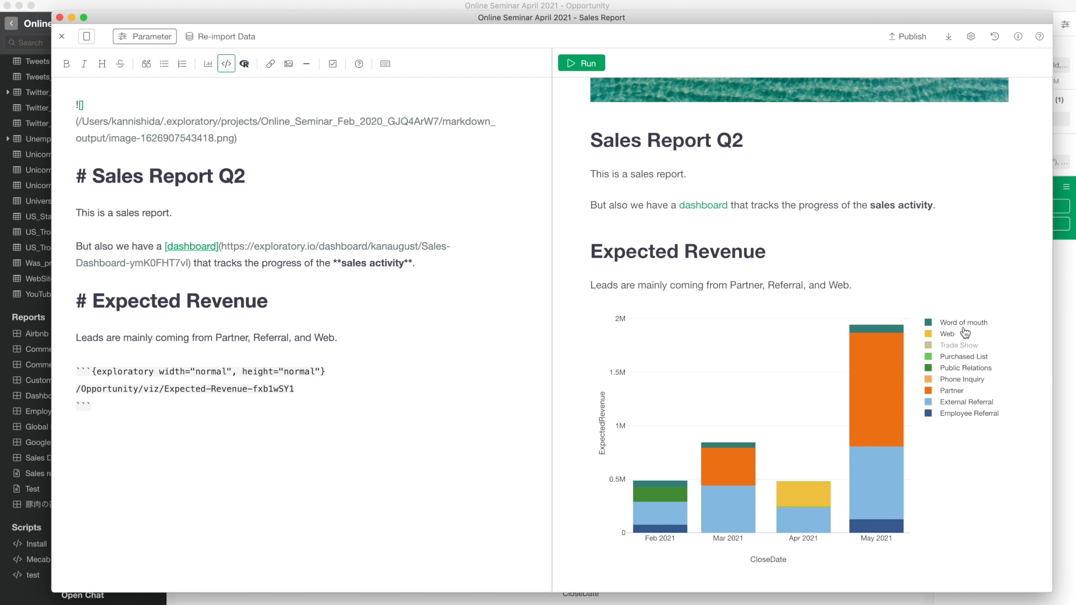
left_click(958, 346)
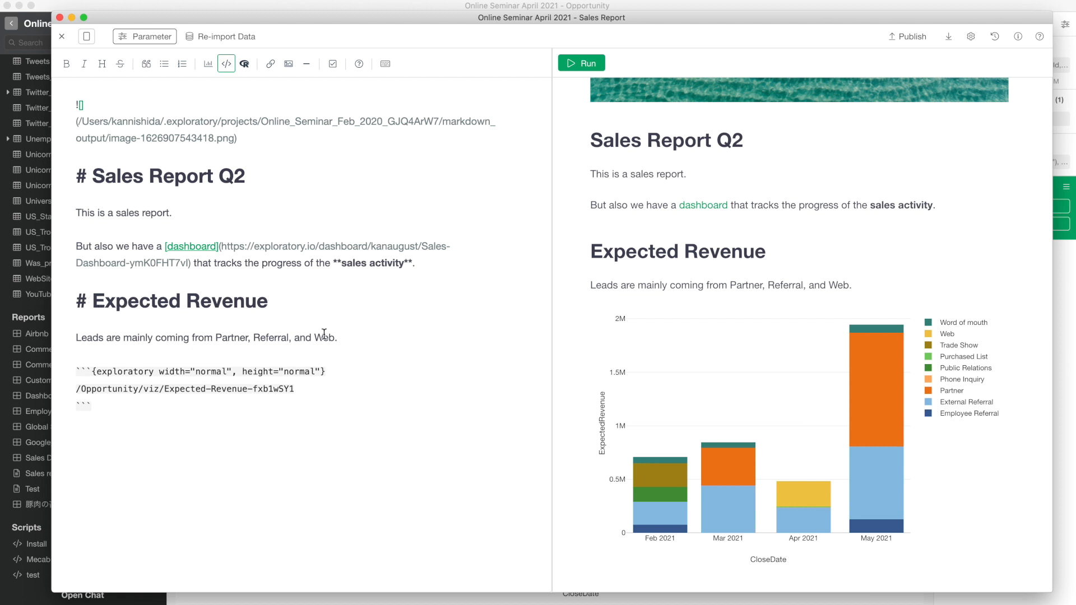
triple_click(341, 338)
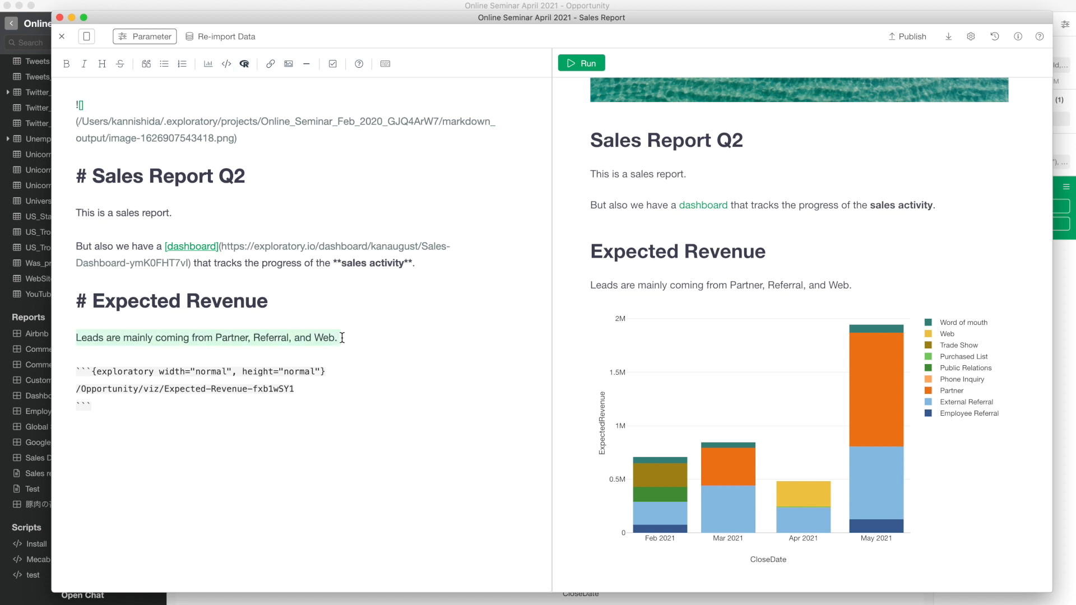
left_click(357, 4)
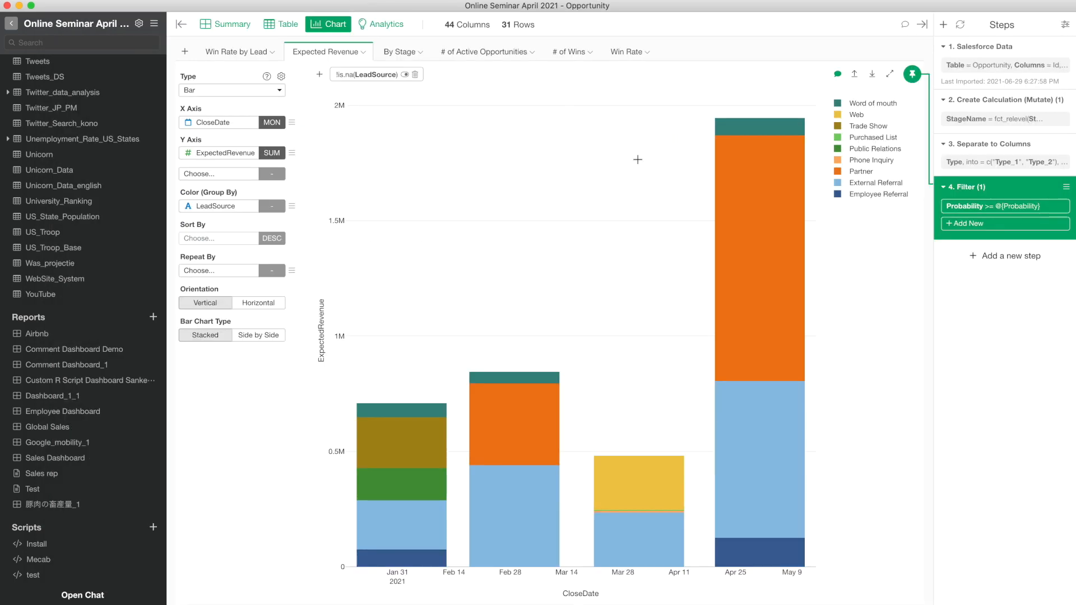
left_click(838, 75)
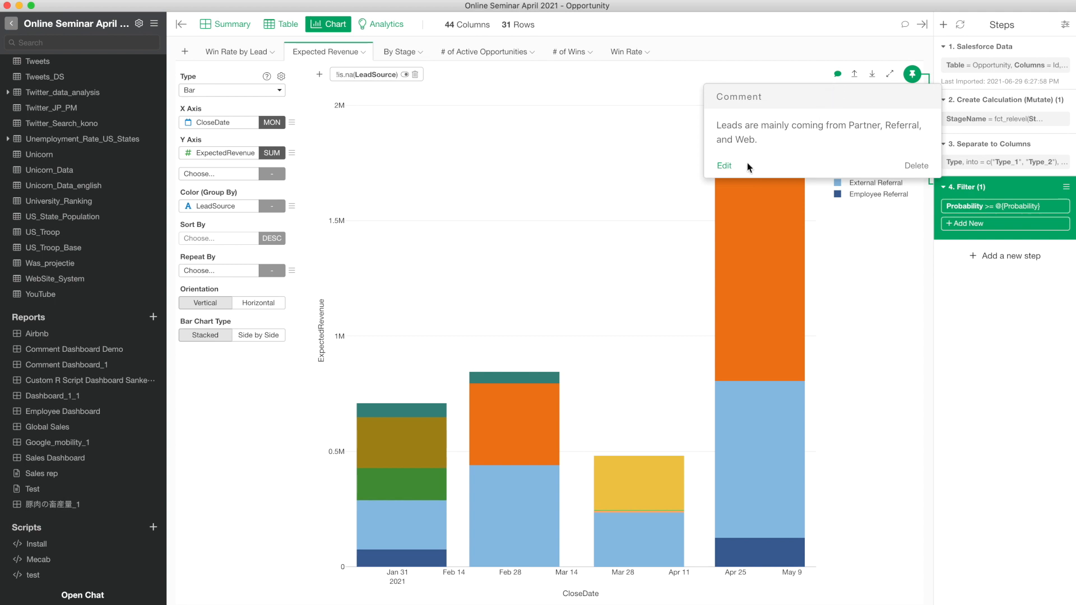
left_click(723, 167)
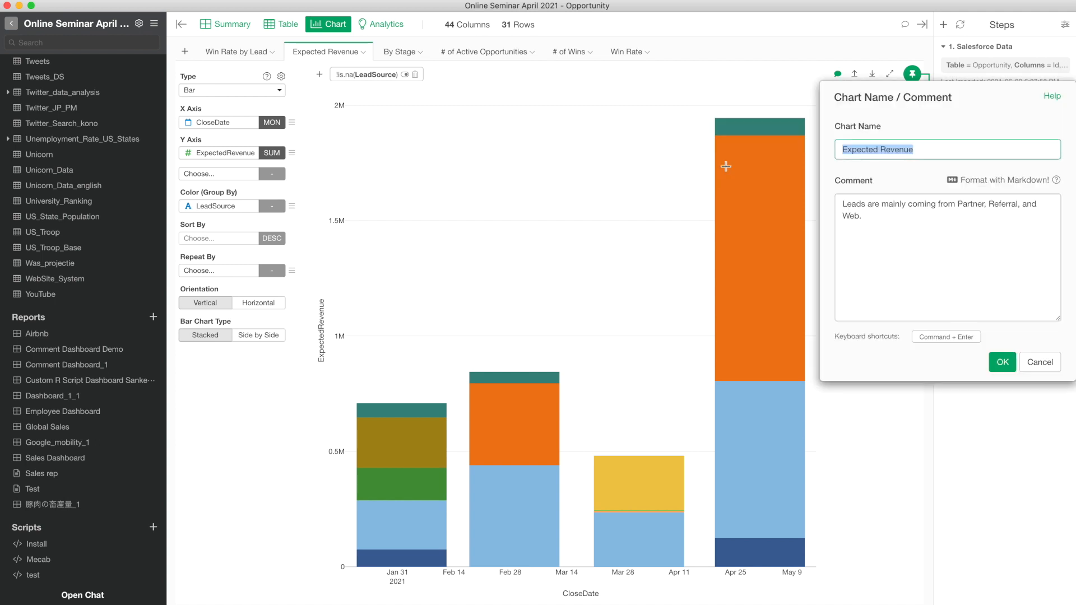
left_click(914, 222)
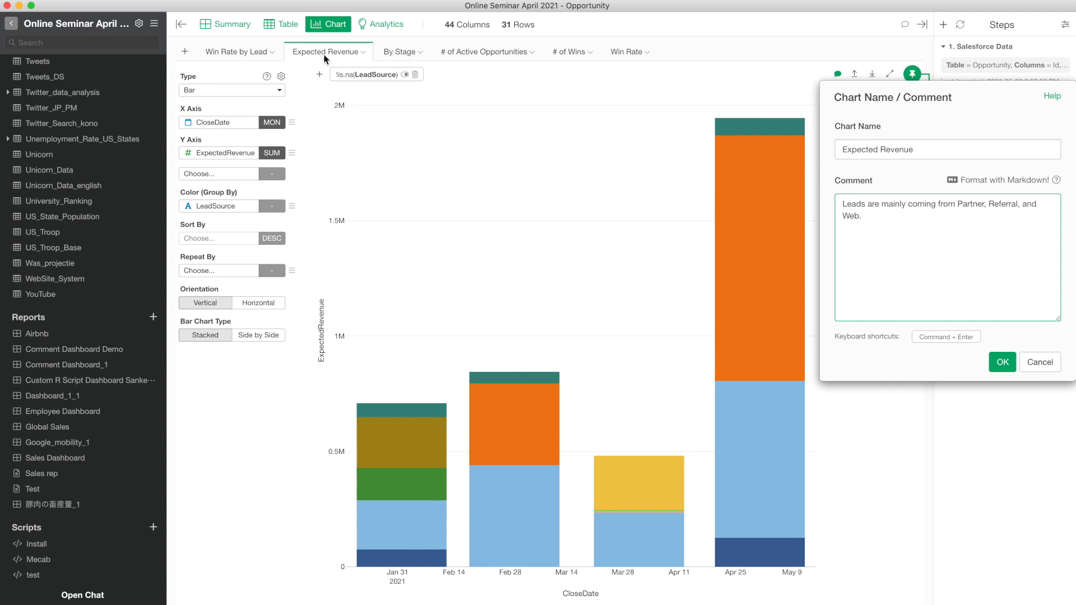
left_click(1040, 362)
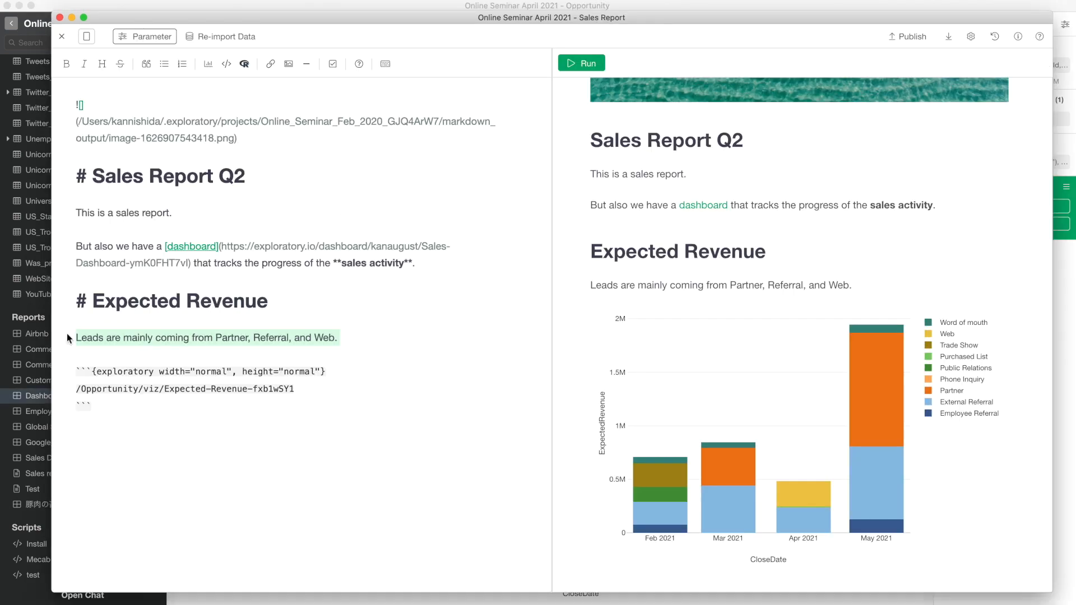
- Add a horizontal rule below the Expected Revenue chart block, followed by blank lines
left_click(350, 333)
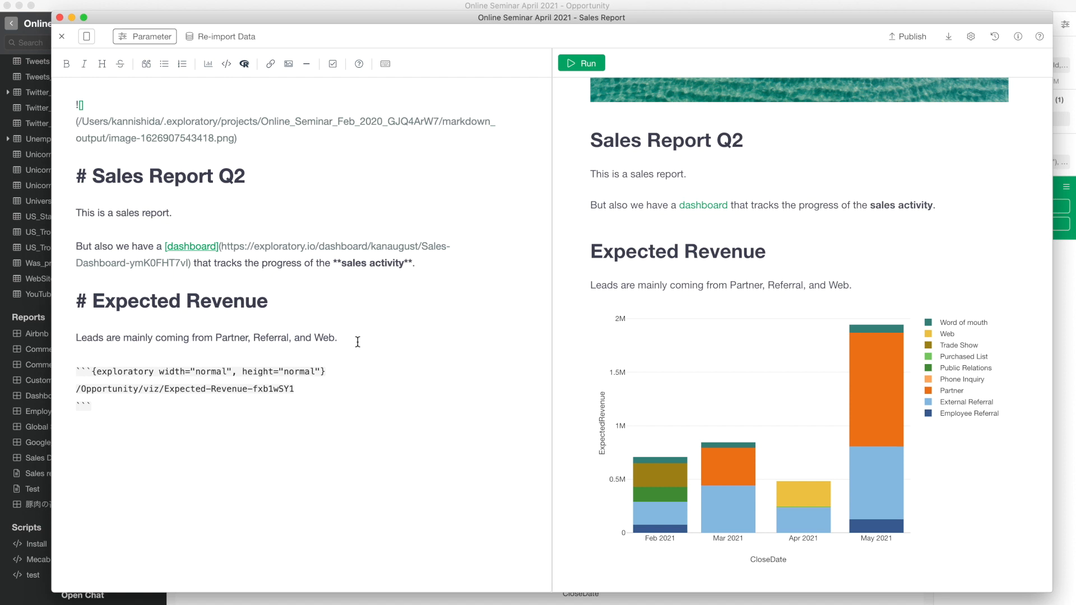
left_click(336, 422)
left_click(307, 69)
left_click(227, 477)
key("Return")
key("Return")
- Embed the By Stage chart below the rule and refresh the preview to show its stage bars
left_click(208, 66)
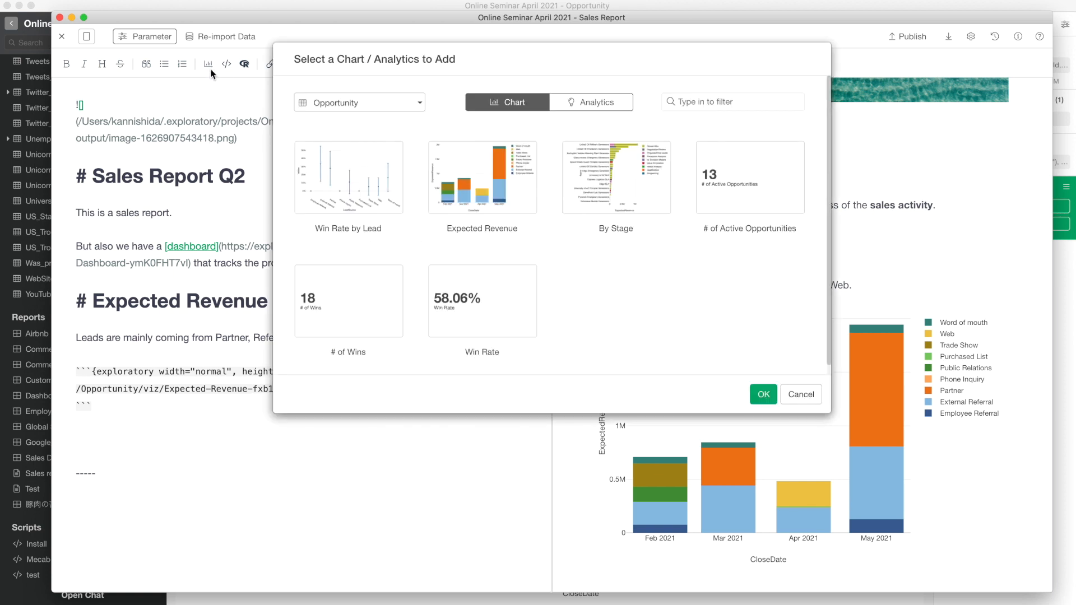
left_click(623, 189)
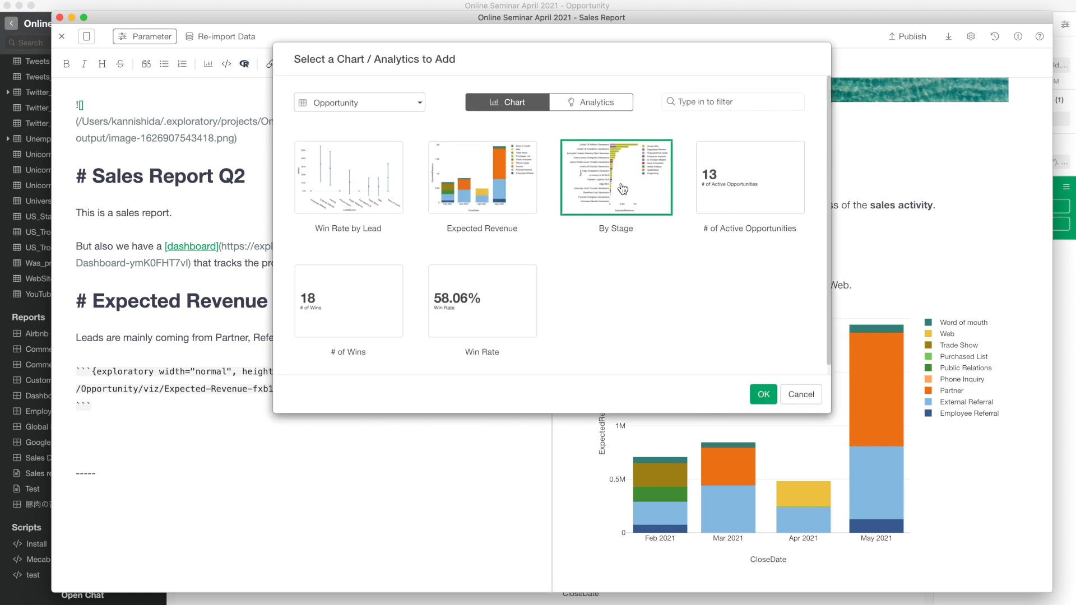
left_click(763, 395)
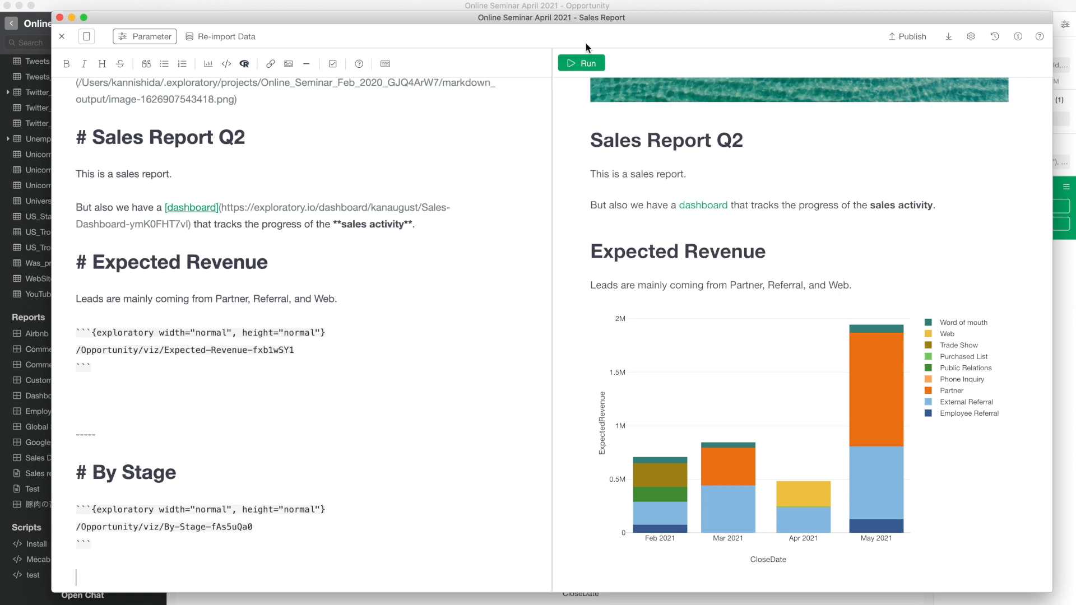
left_click(582, 63)
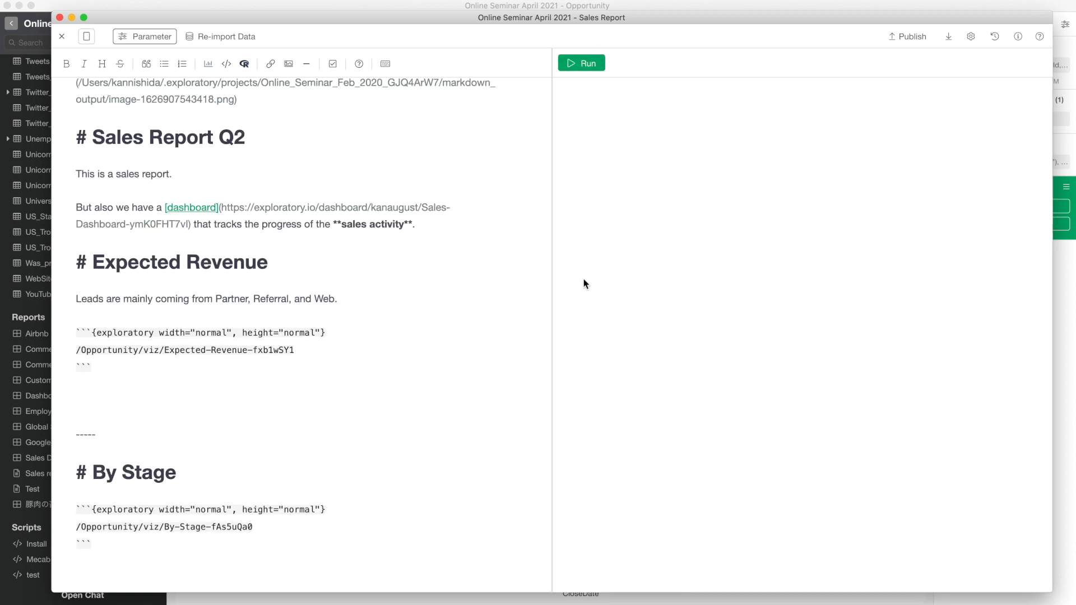
scroll(582, 341, "down", 6)
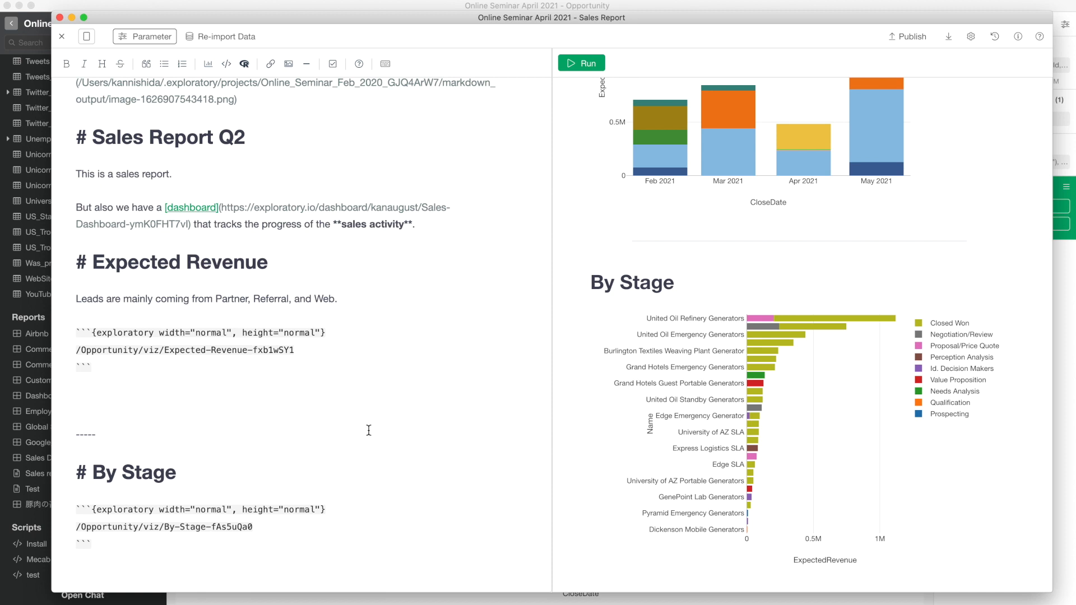
scroll(239, 483, "down", 1)
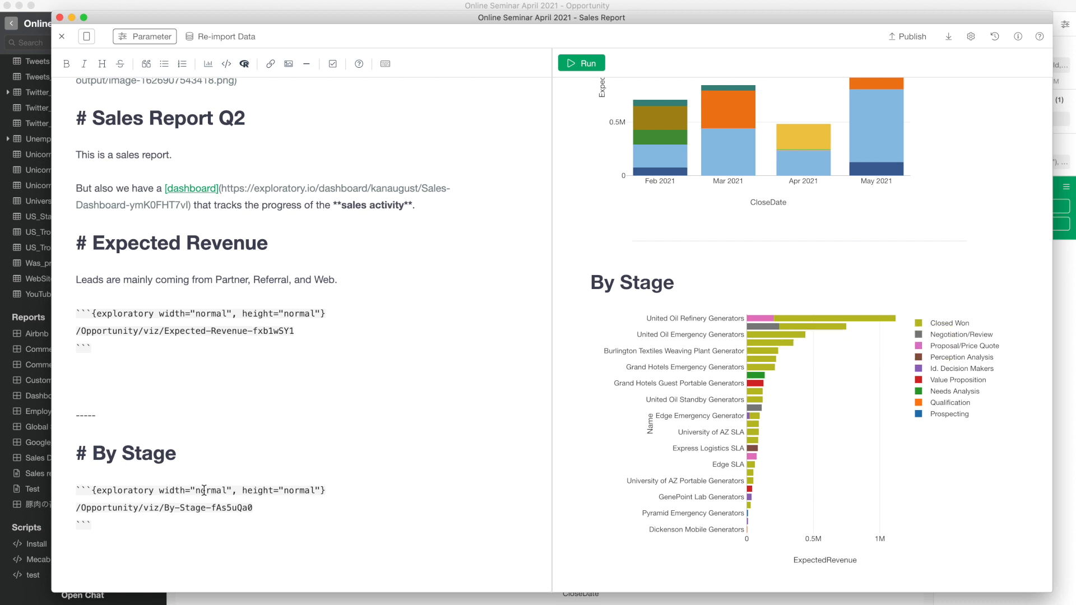
- Change the By Stage chart height from 'normal' to 'full' and review the re-rendered preview
double_click(295, 492)
type("full")
left_click(593, 65)
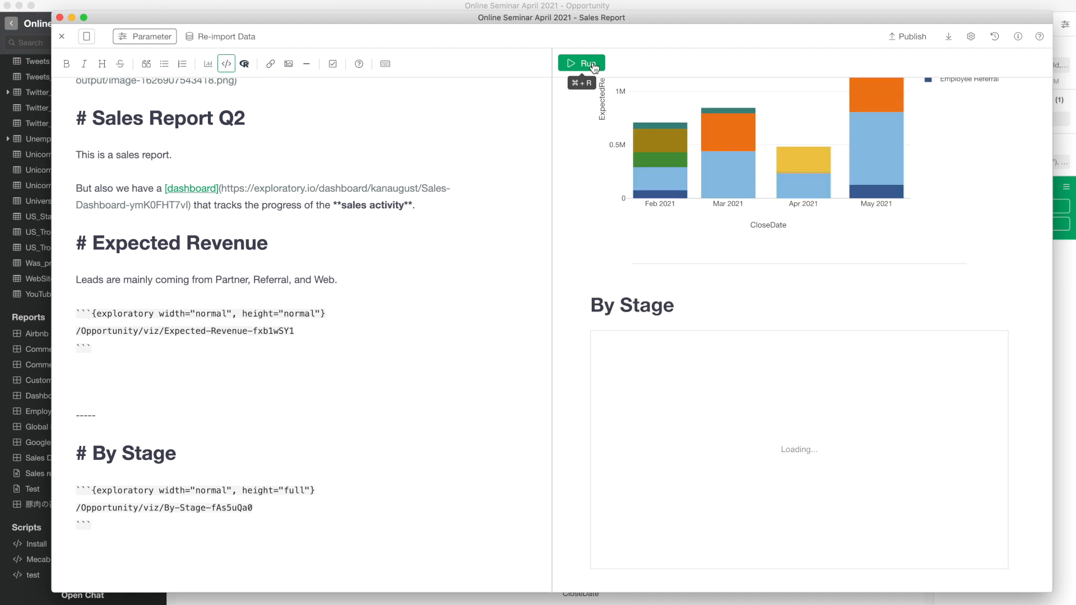
scroll(560, 242, "up", 10)
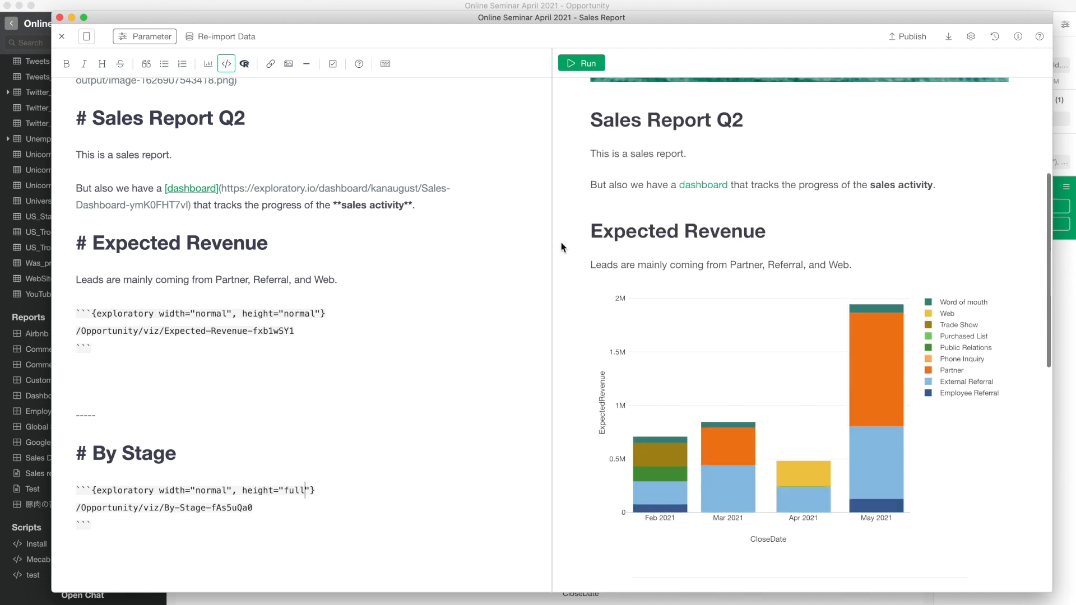
scroll(560, 242, "down", 3)
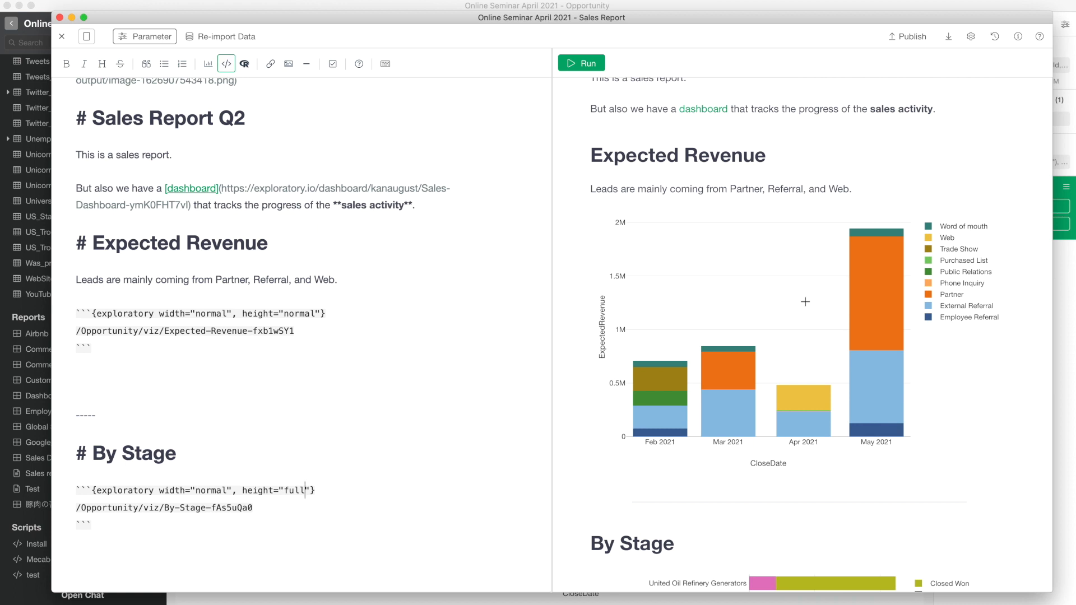
scroll(580, 346, "down", 10)
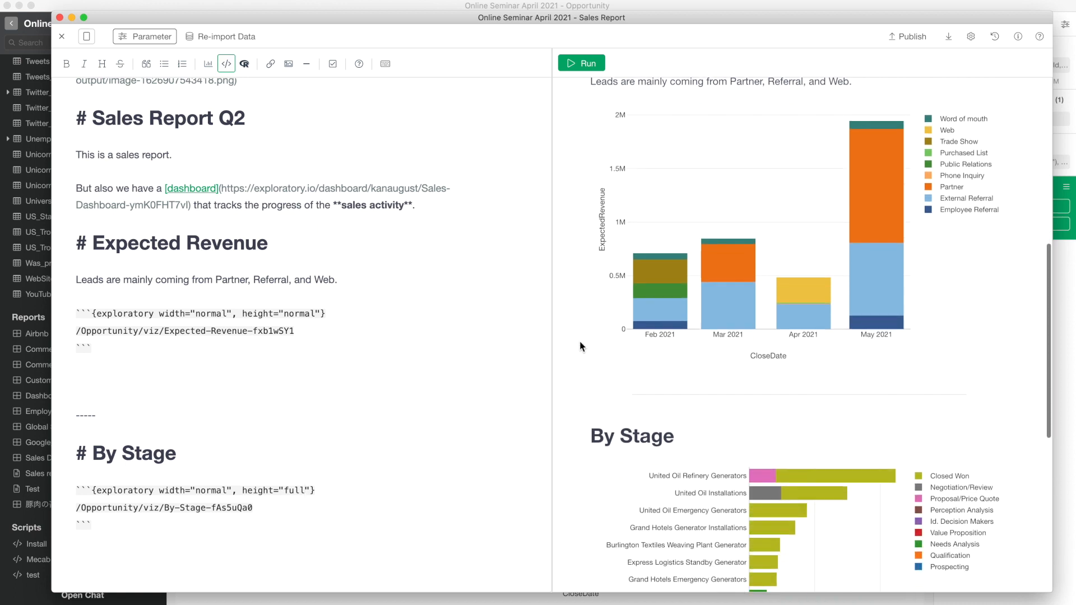
scroll(580, 346, "down", 1)
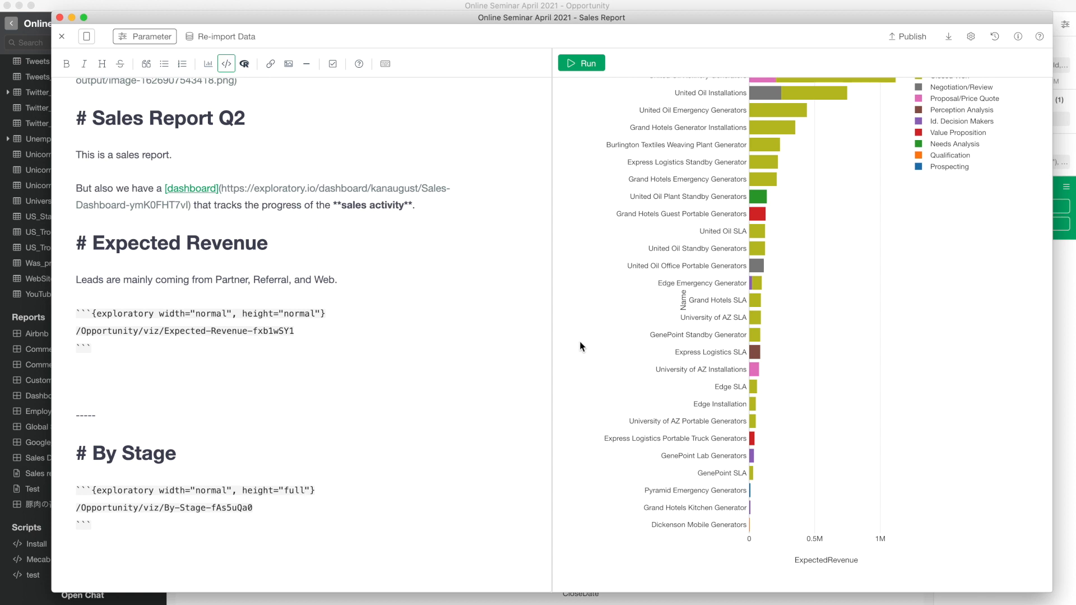
scroll(579, 316, "up", 5)
scroll(580, 316, "down", 3)
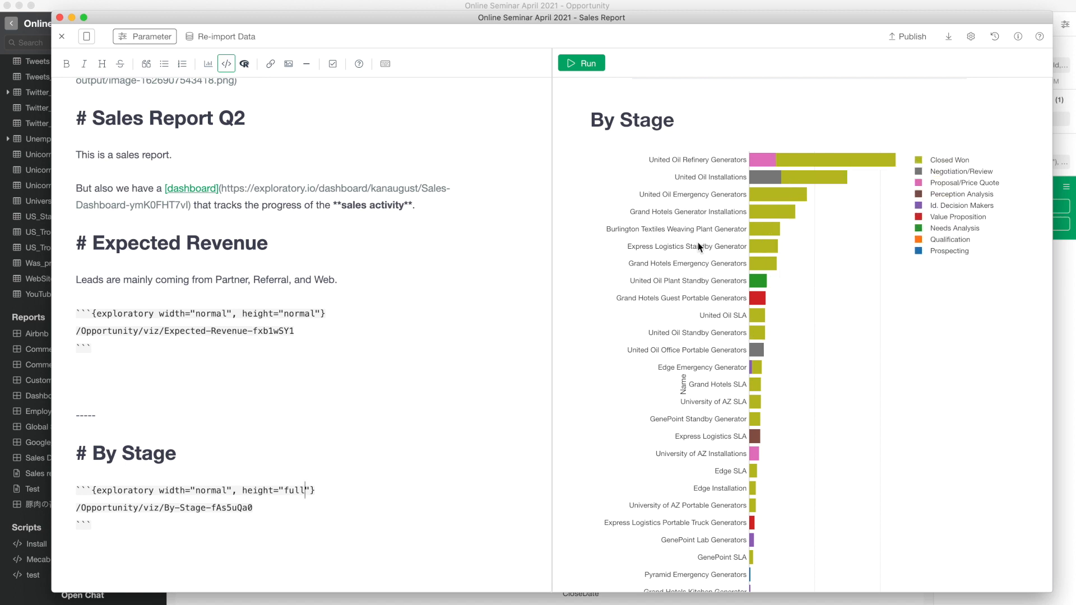
scroll(595, 270, "up", 15)
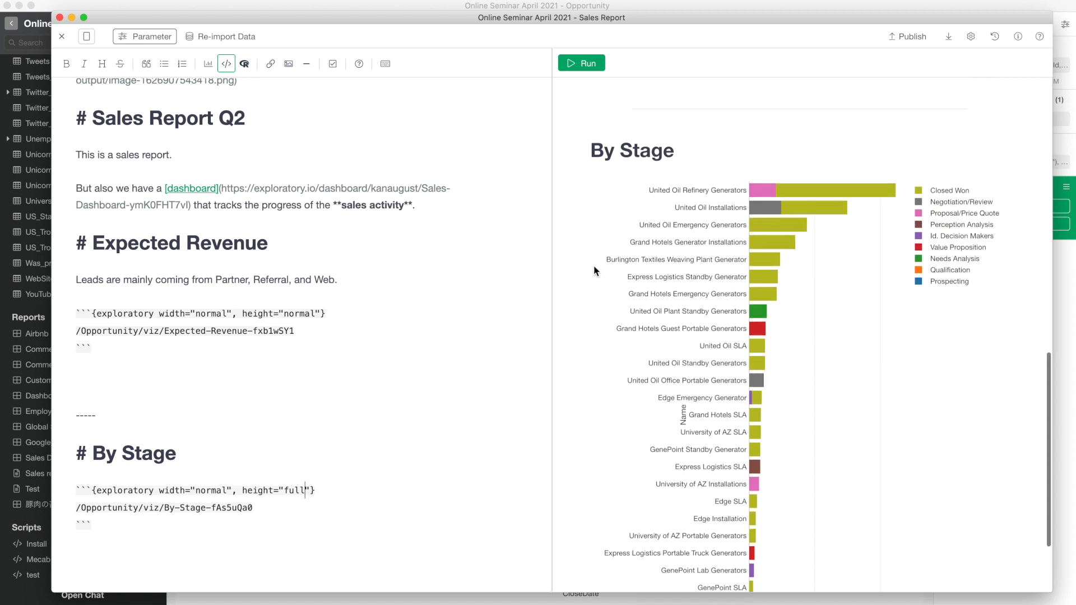
scroll(595, 271, "up", 2)
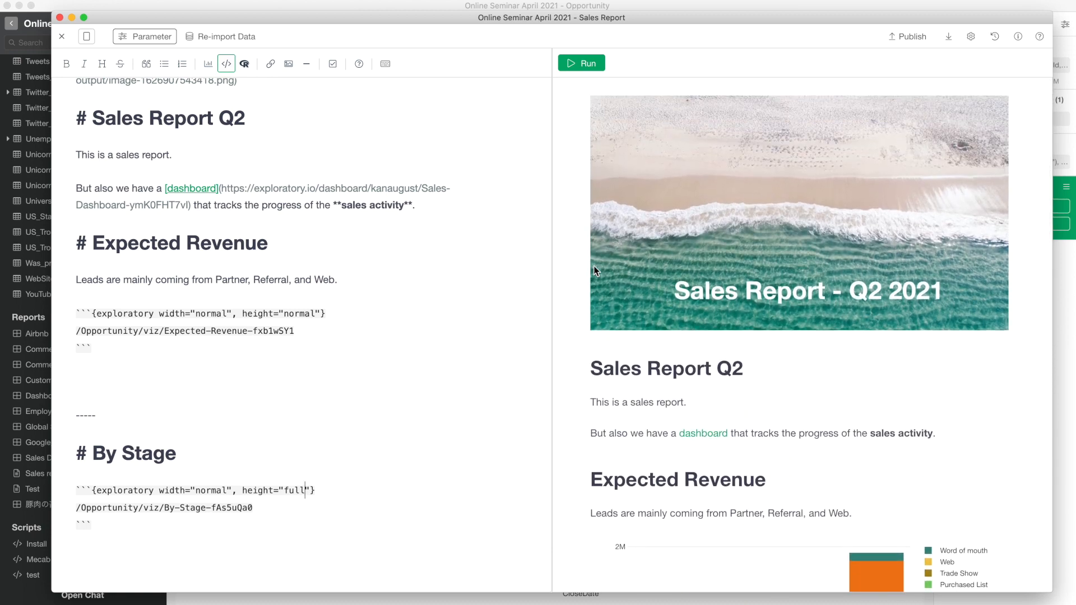
scroll(569, 314, "down", 5)
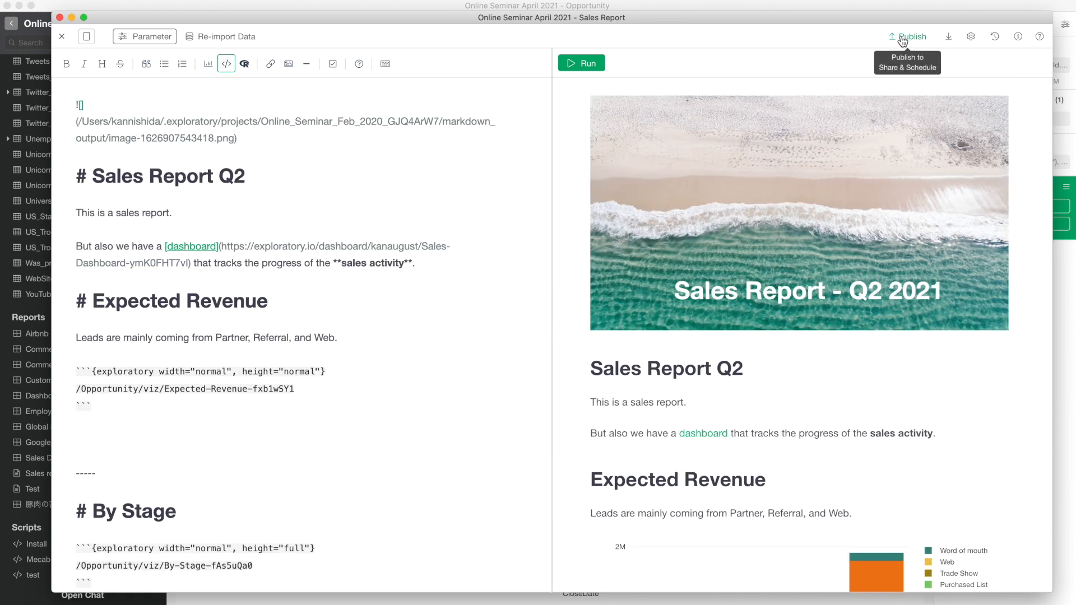
- Publish the Sales Report privately under the first account and open its note URL in the browser
left_click(901, 39)
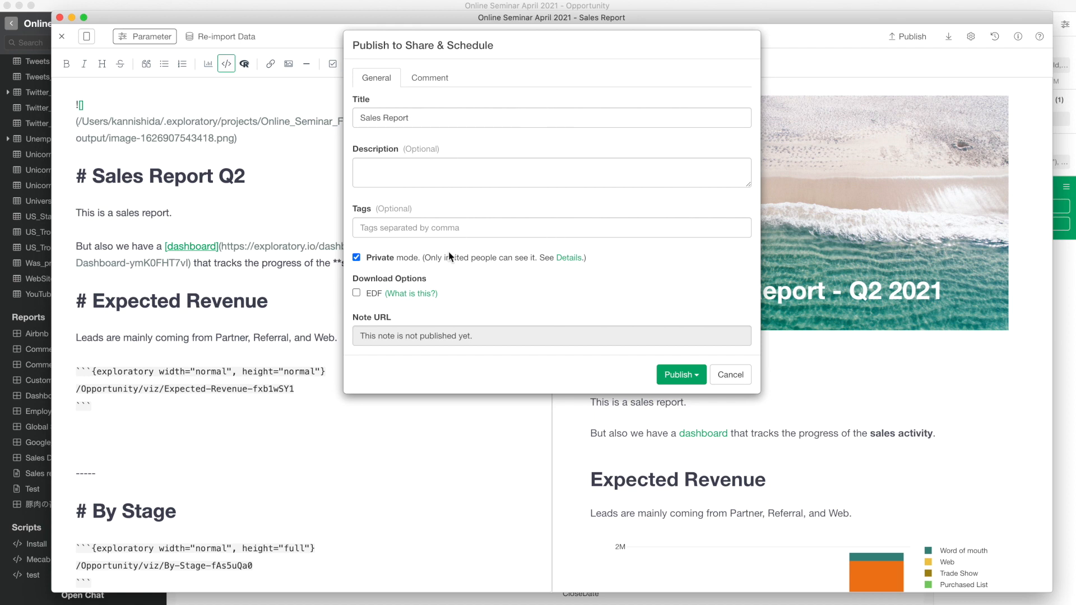
left_click(677, 375)
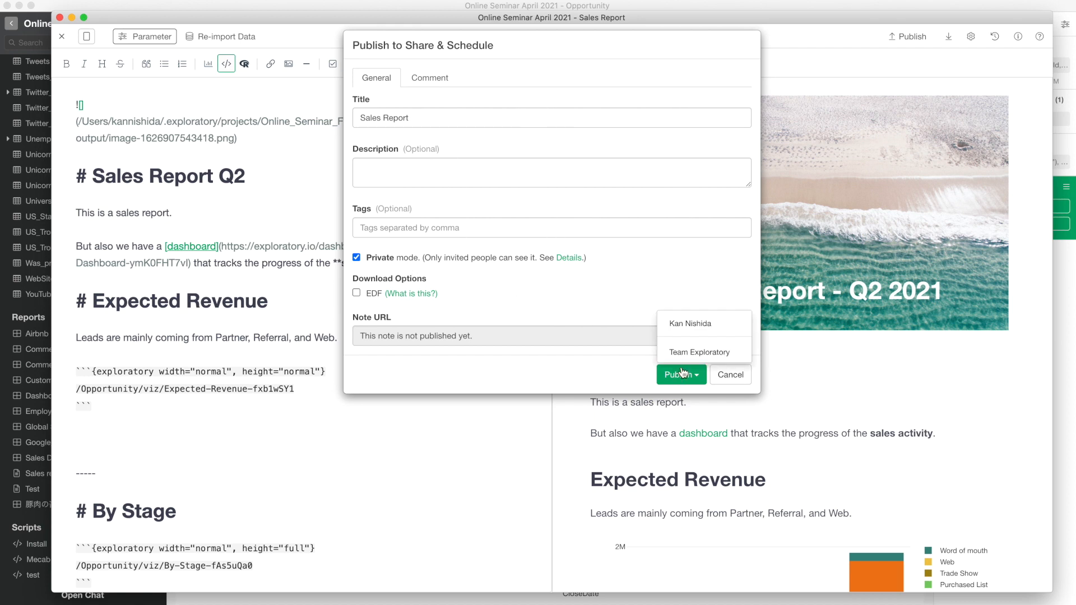
left_click(677, 321)
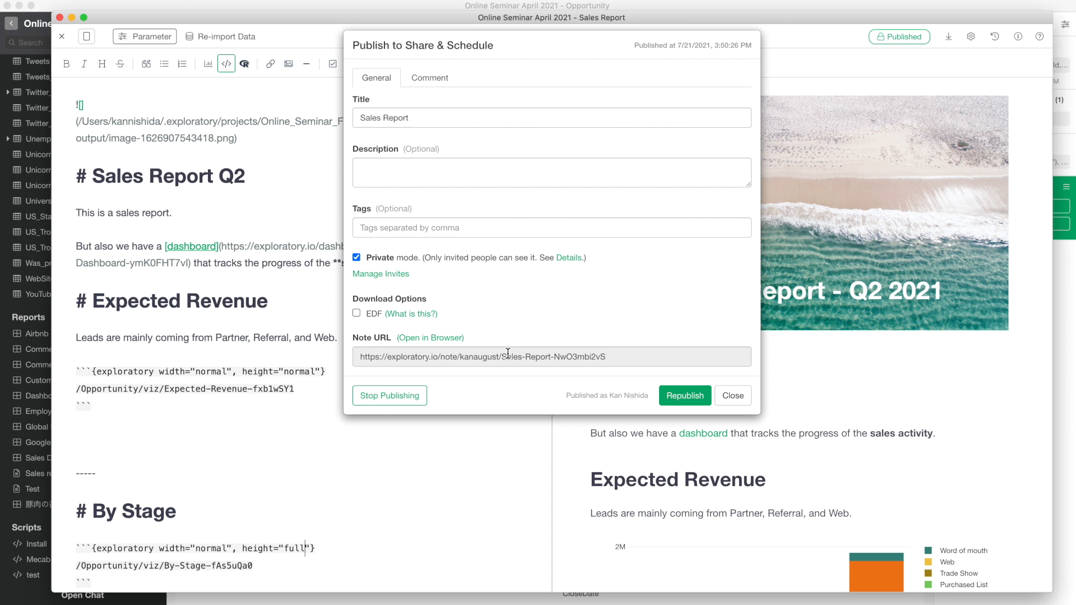
left_click(429, 338)
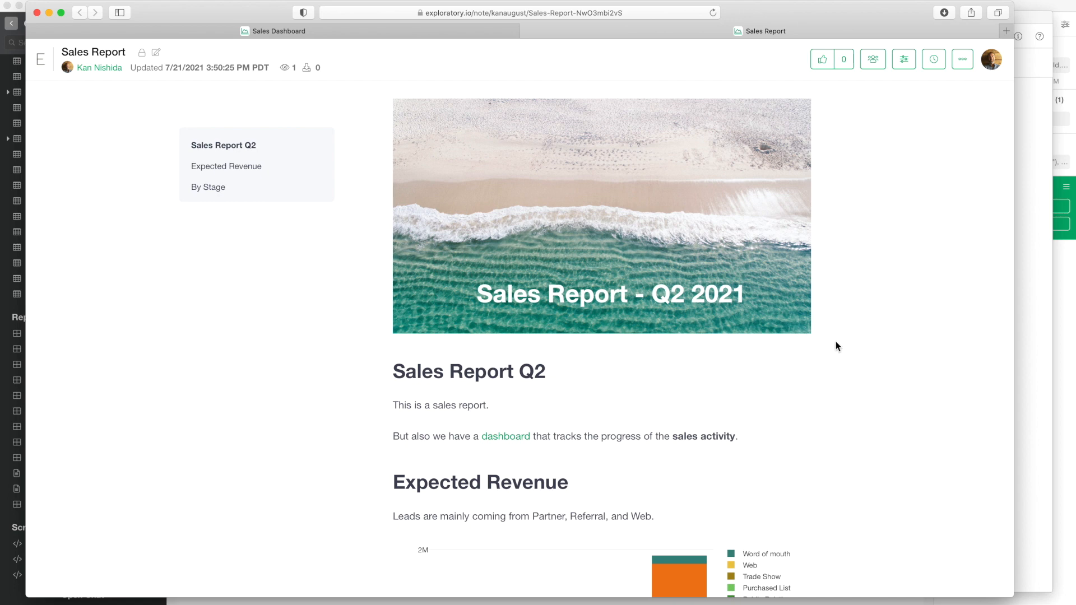
- Open the linked Sales Dashboard, jump to the report's By Stage section, then return to Exploratory
scroll(835, 341, "down", 3)
left_click(518, 302)
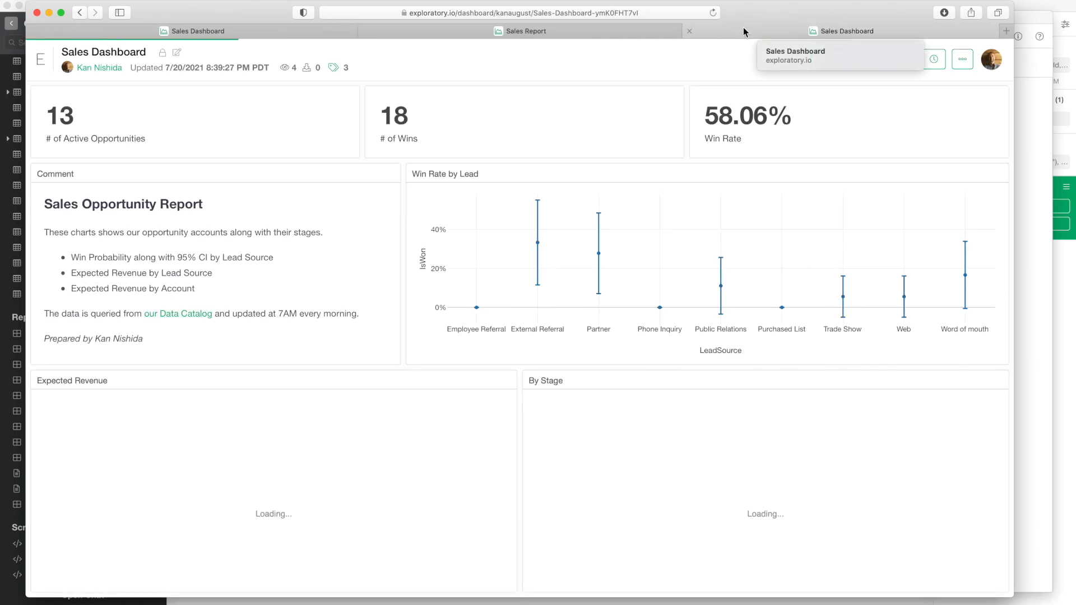
left_click(580, 32)
scroll(581, 270, "up", 3)
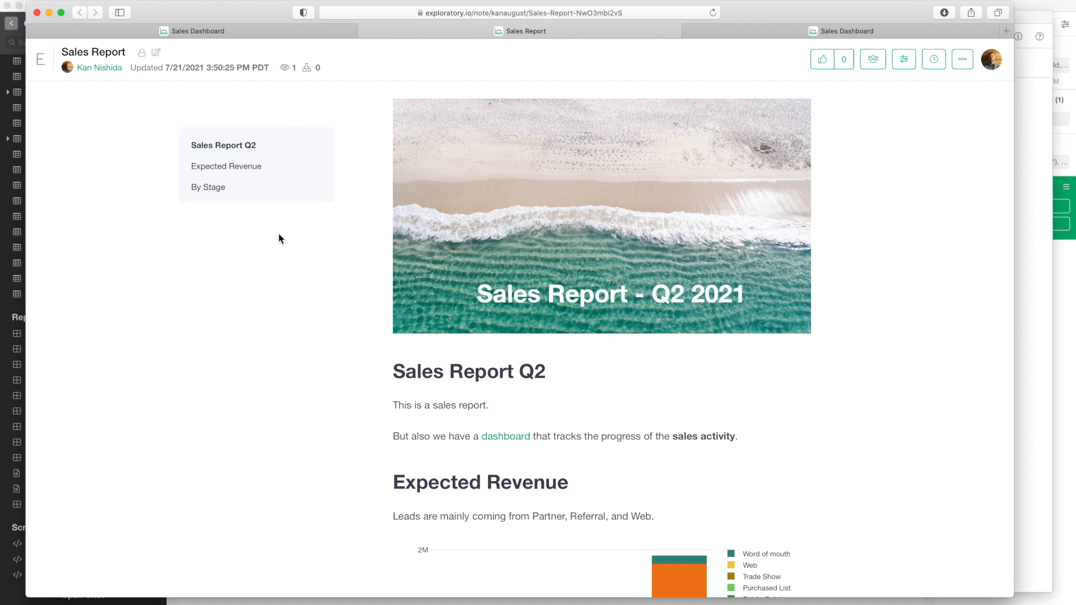
left_click(212, 192)
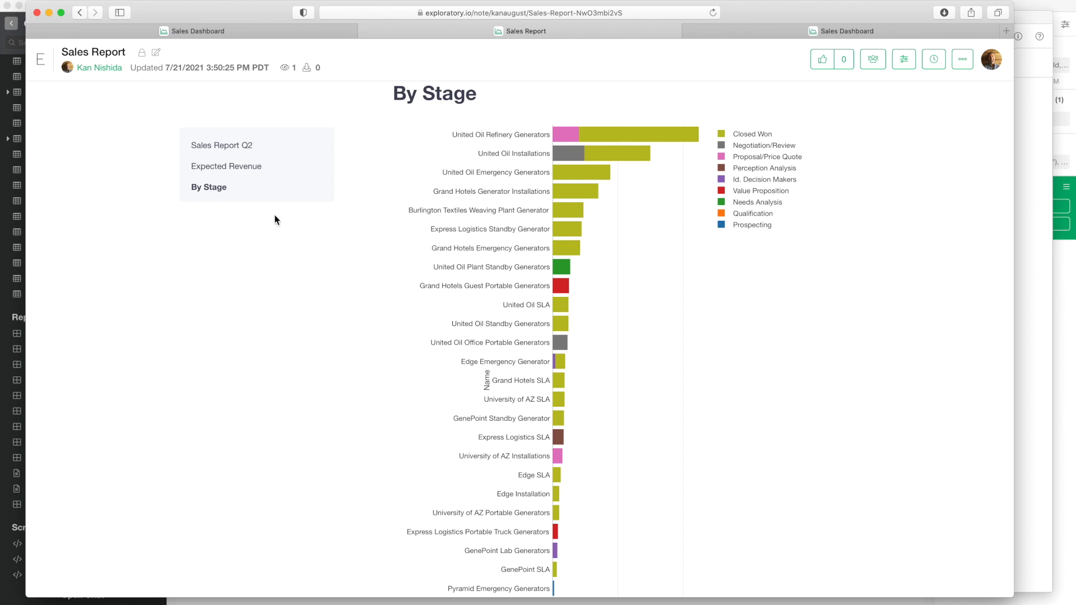
key("super+Tab")
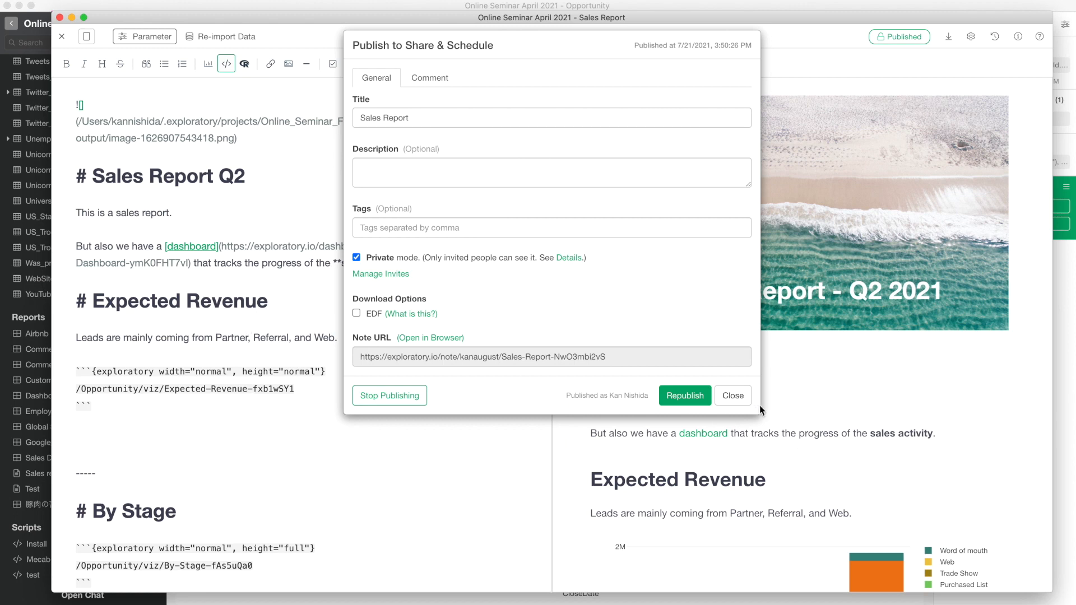
- Close the publish dialog, dismiss the note settings panel unchanged, and return from the Opportunity window
left_click(732, 396)
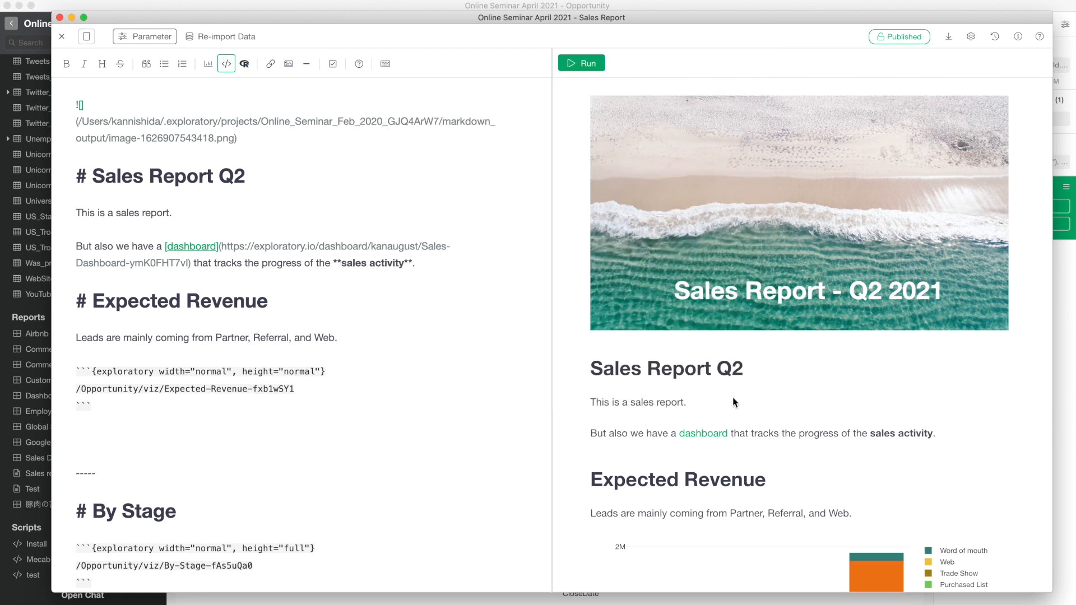
left_click(973, 38)
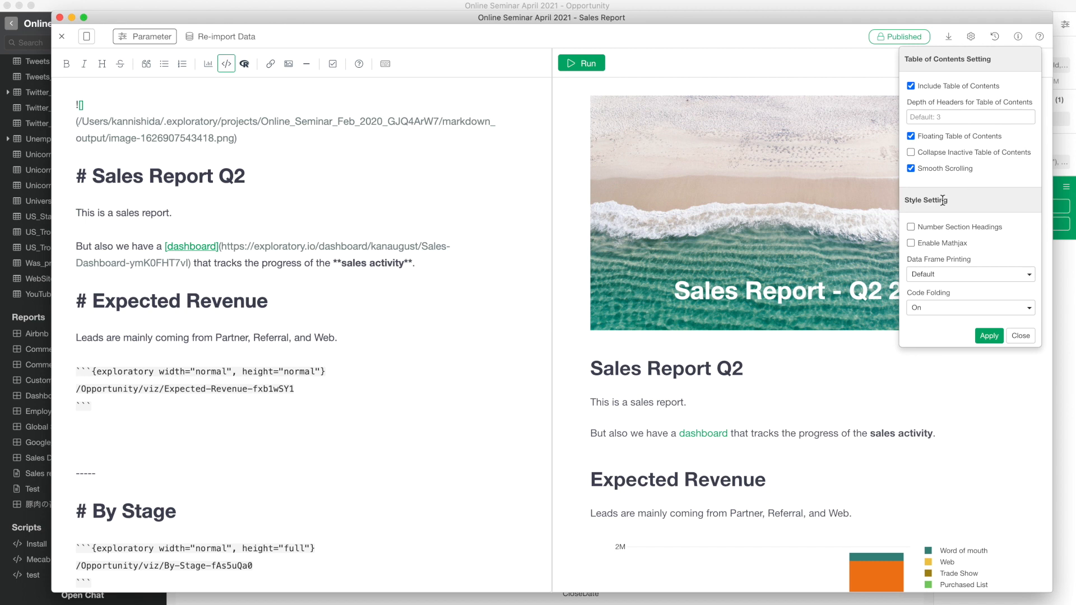
left_click(1021, 336)
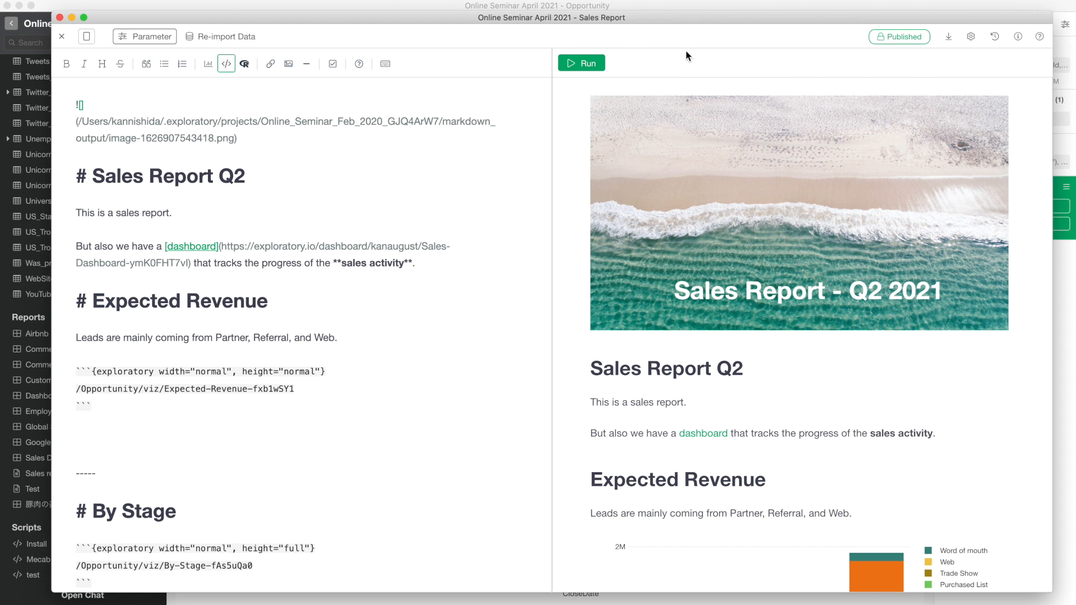
scroll(579, 255, "down", 8)
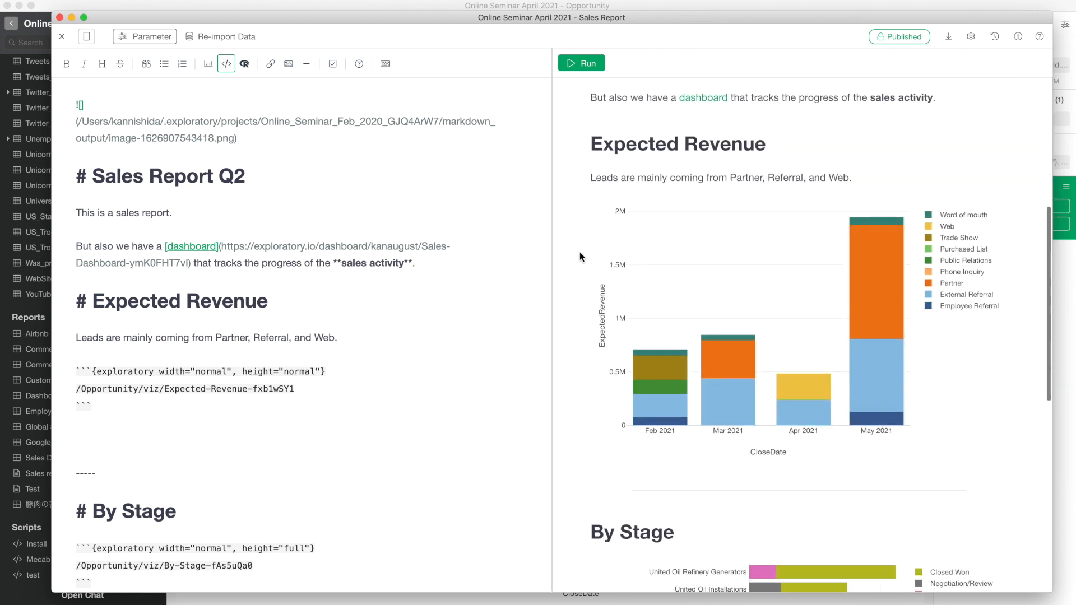
scroll(579, 255, "up", 2)
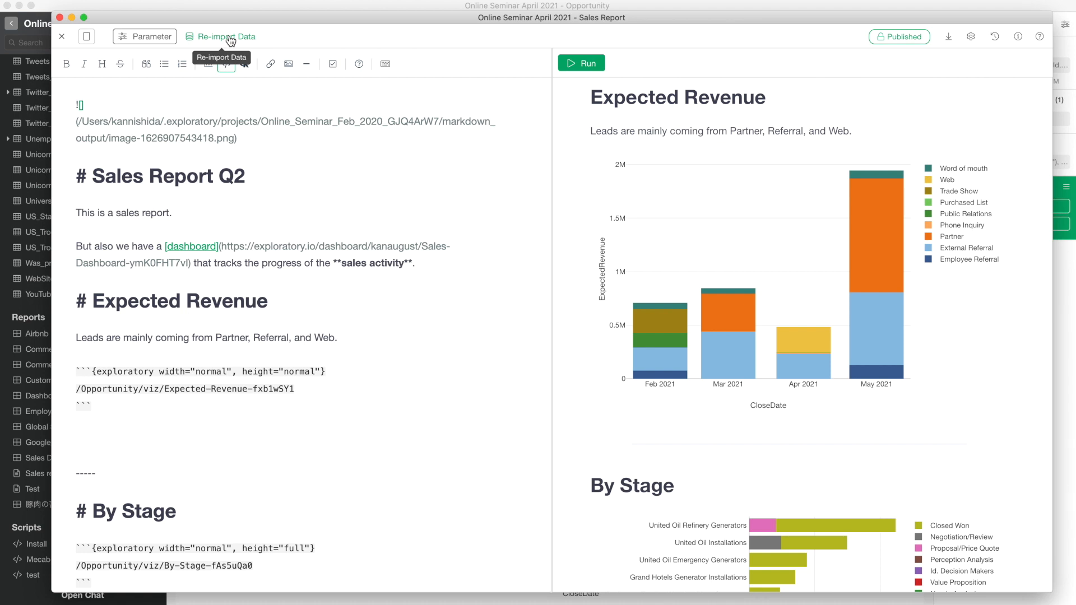
left_click(367, 6)
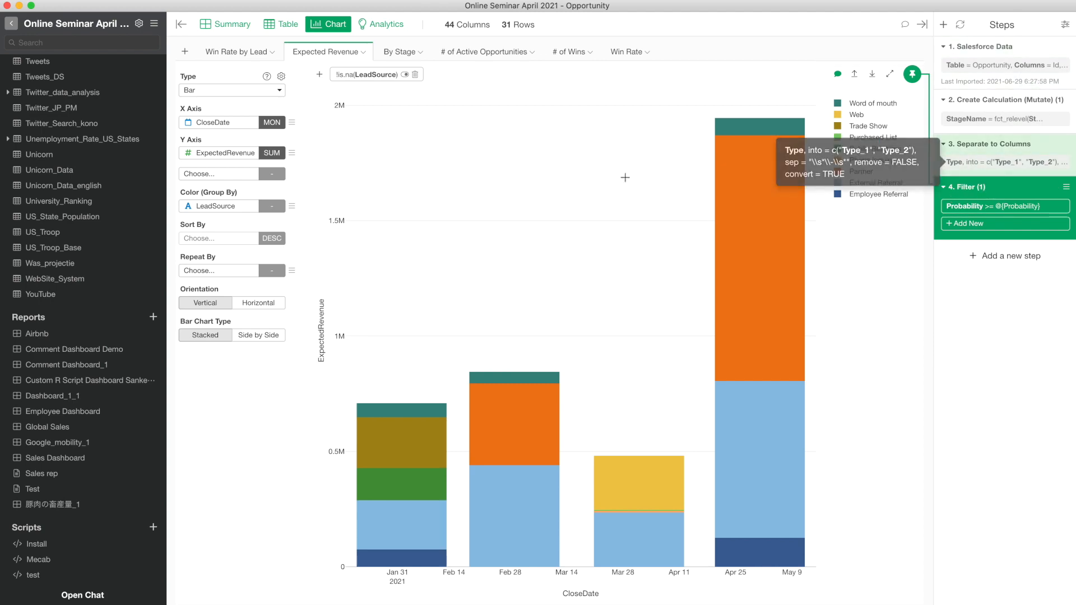
key("super+grave")
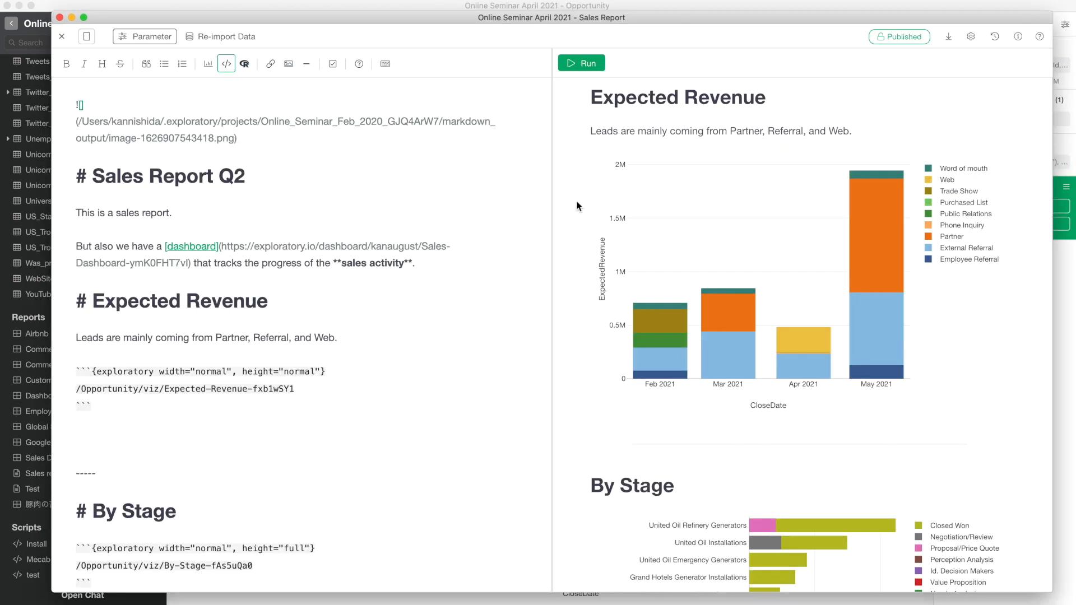